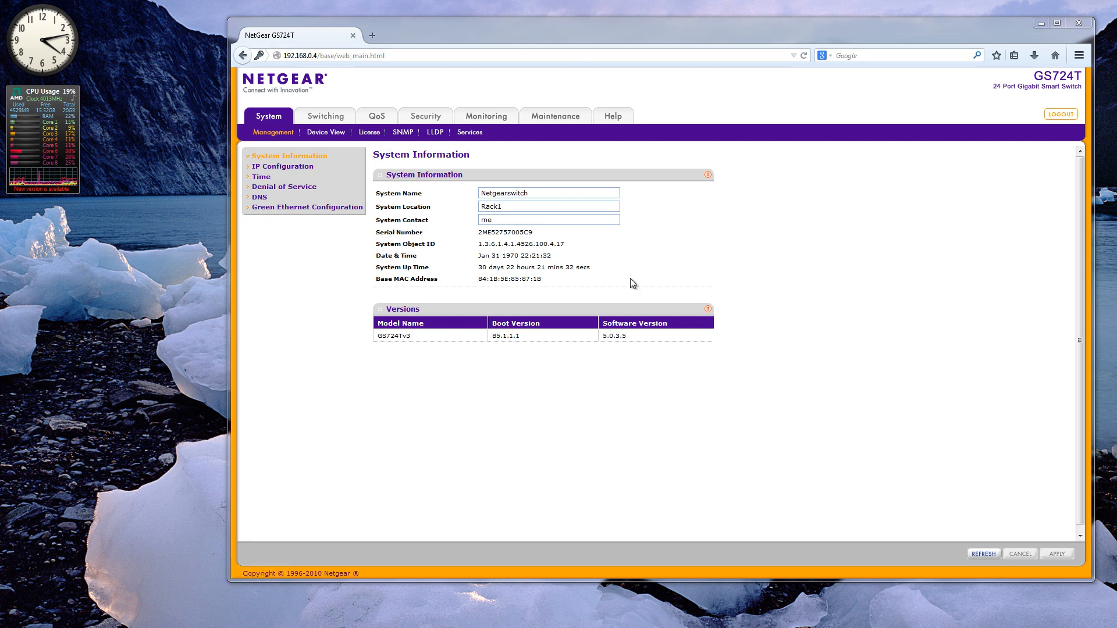
# - Add a static VLAN with ID 50 and the name "my vlan" to the switch's VLAN configuration
pyautogui.click(335, 119)
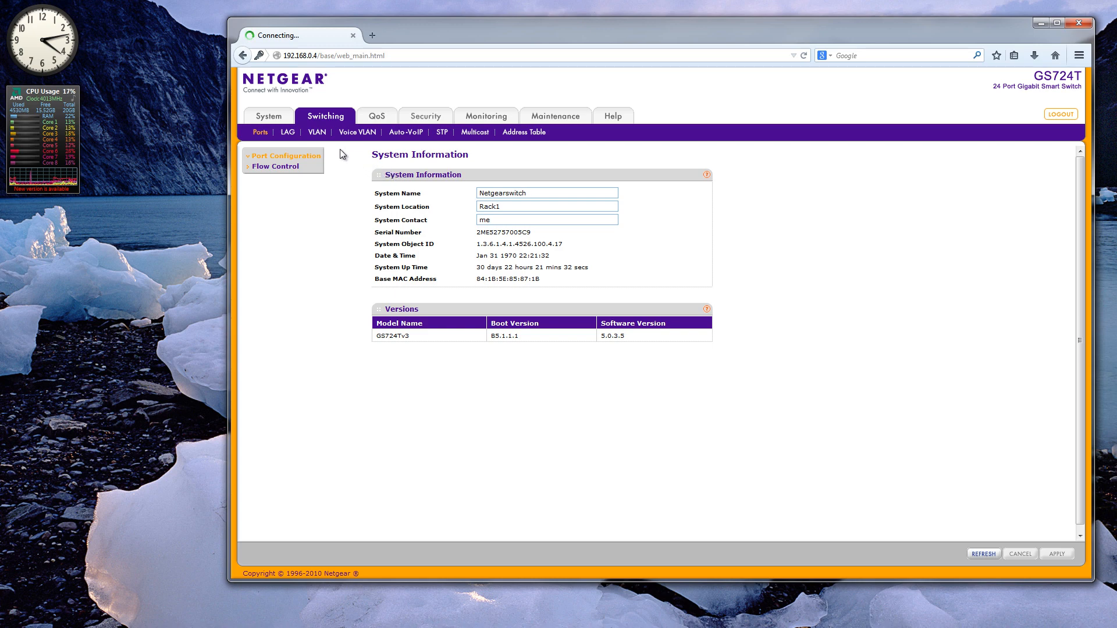
pyautogui.click(317, 133)
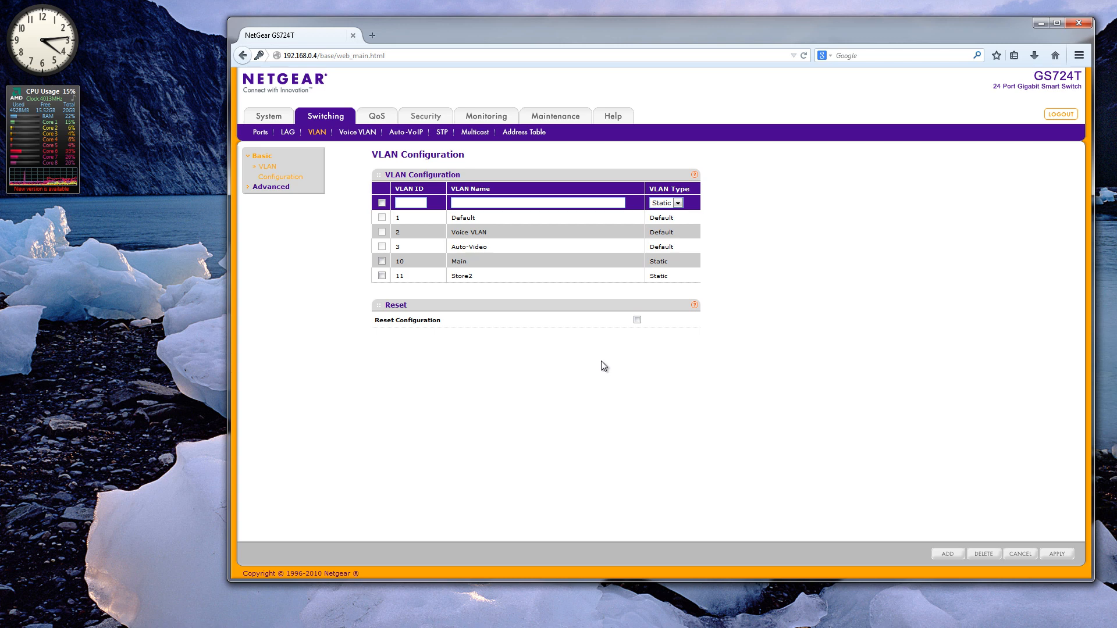
pyautogui.click(410, 202)
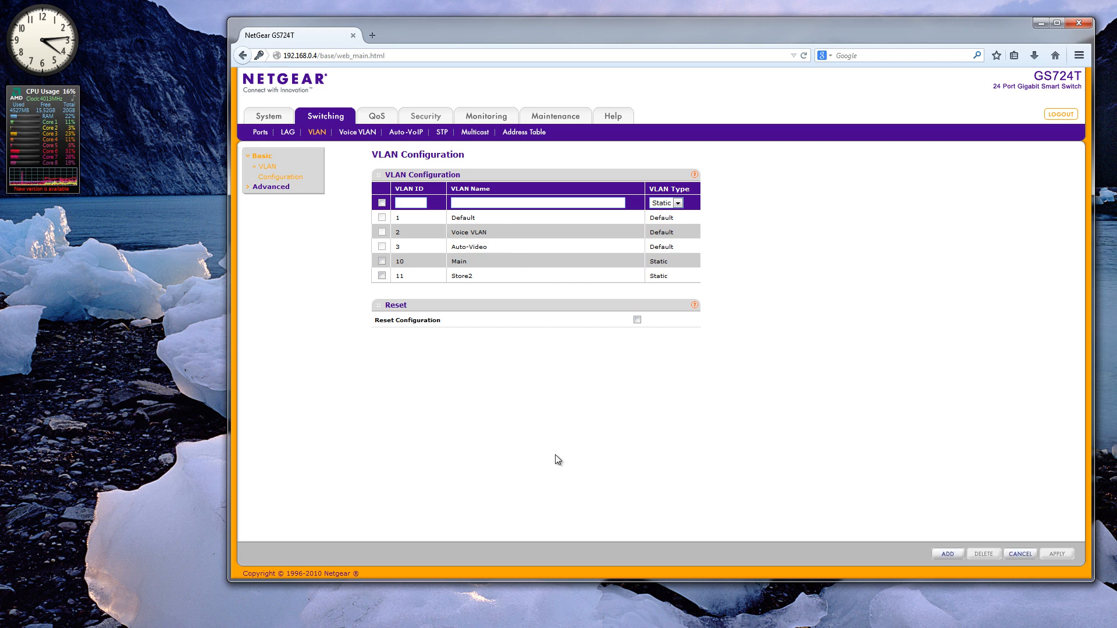
pyautogui.write('50')
pyautogui.click(496, 200)
pyautogui.write('my vlan')
pyautogui.click(678, 203)
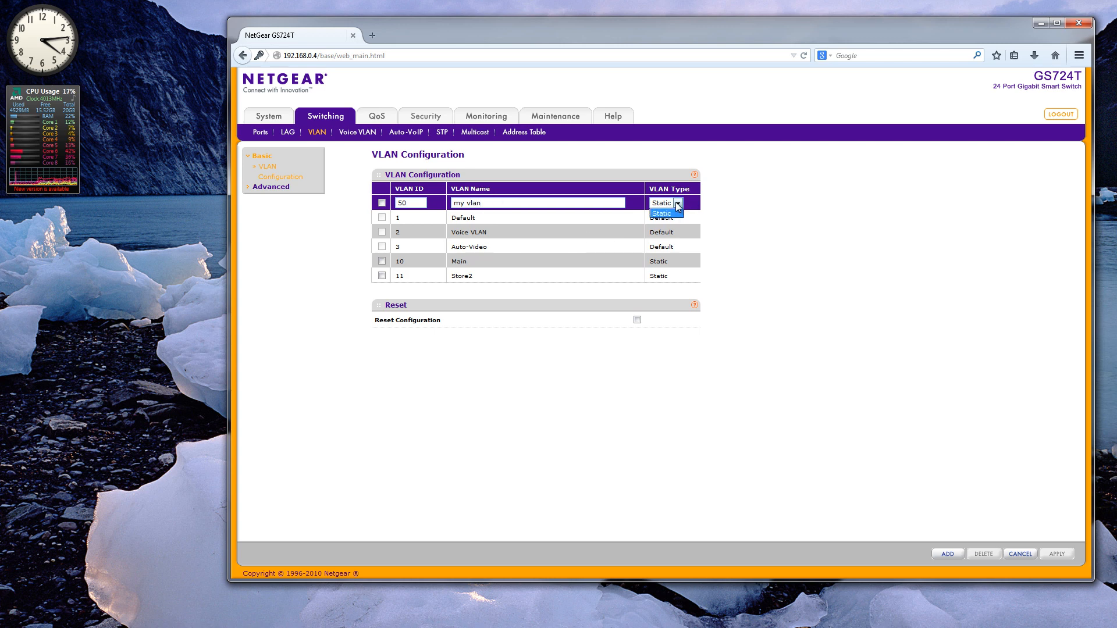
pyautogui.click(678, 205)
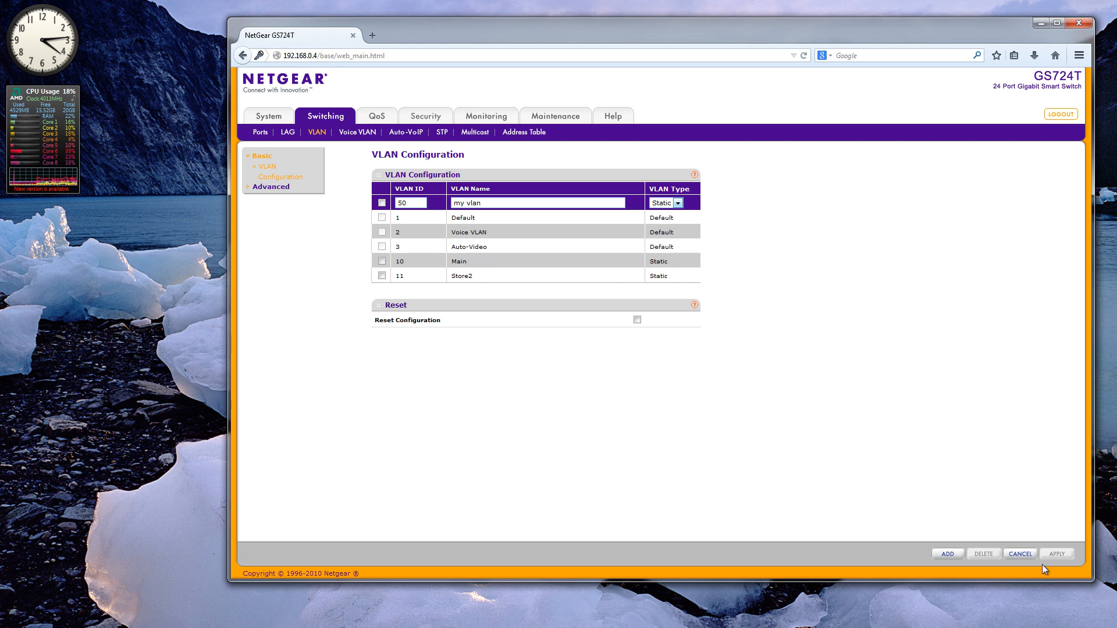
pyautogui.click(948, 555)
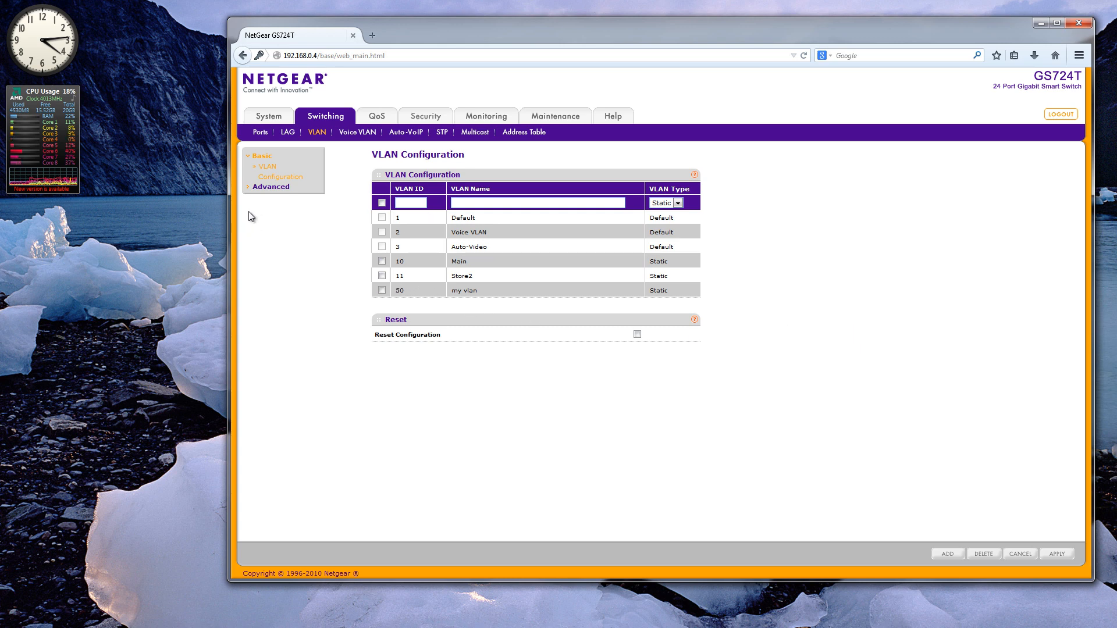
# - Open the advanced VLAN membership settings and examine the port assignments of VLAN 10 and VLAN 11
pyautogui.click(259, 187)
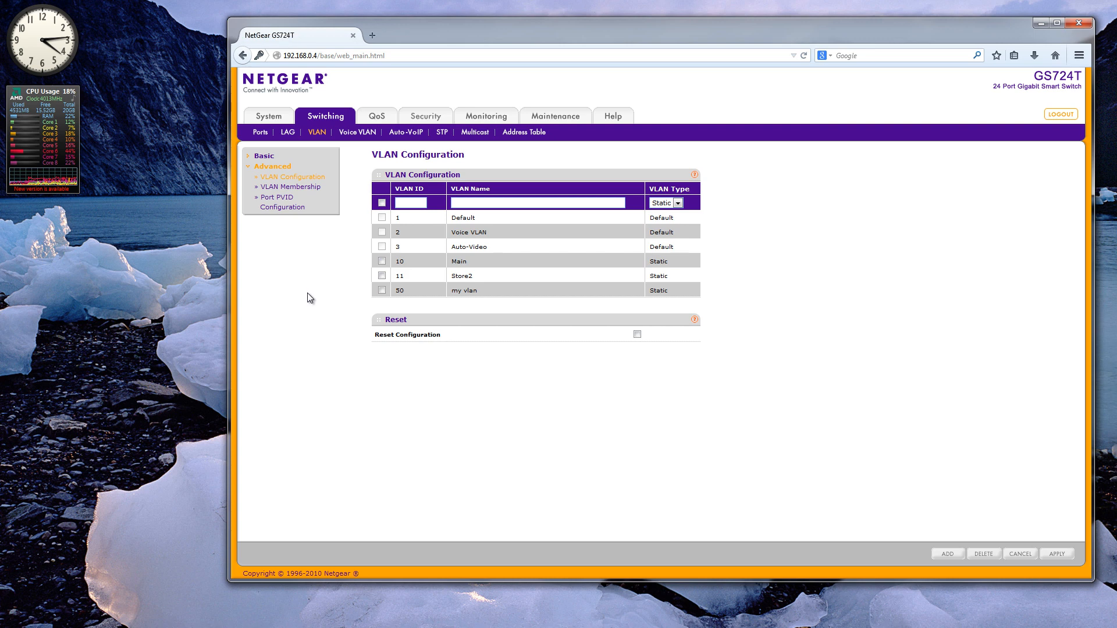
pyautogui.click(290, 190)
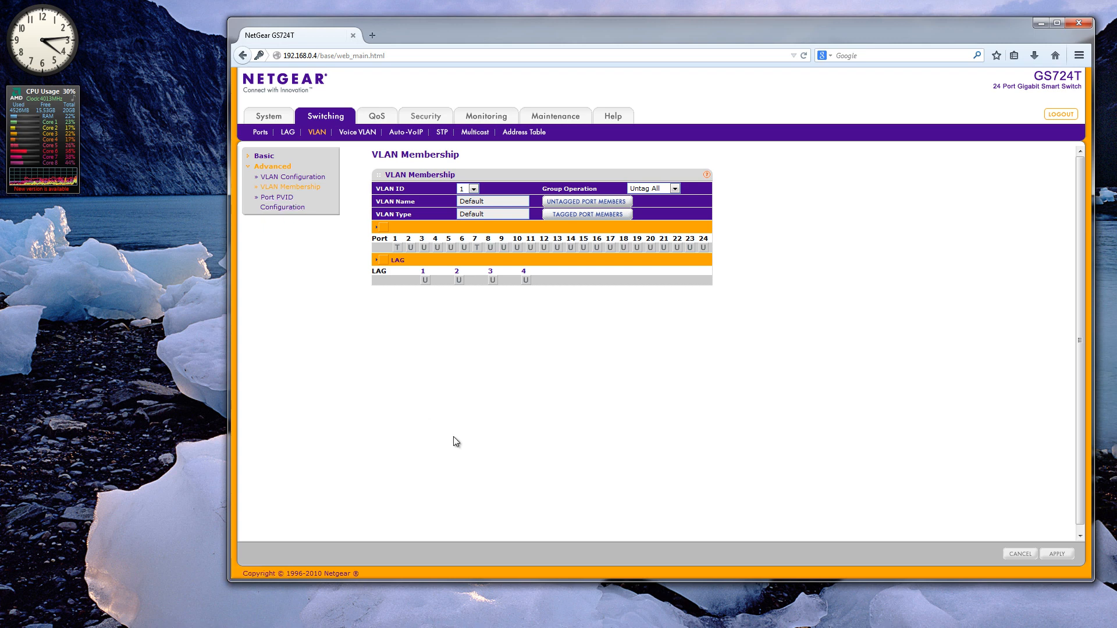
pyautogui.click(474, 190)
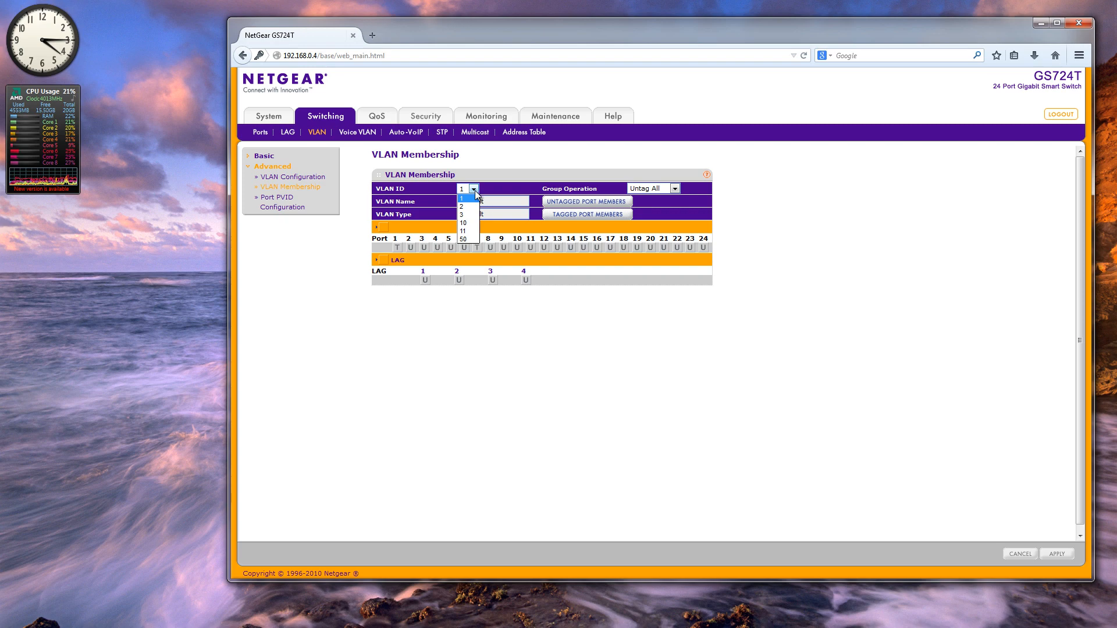
pyautogui.click(475, 224)
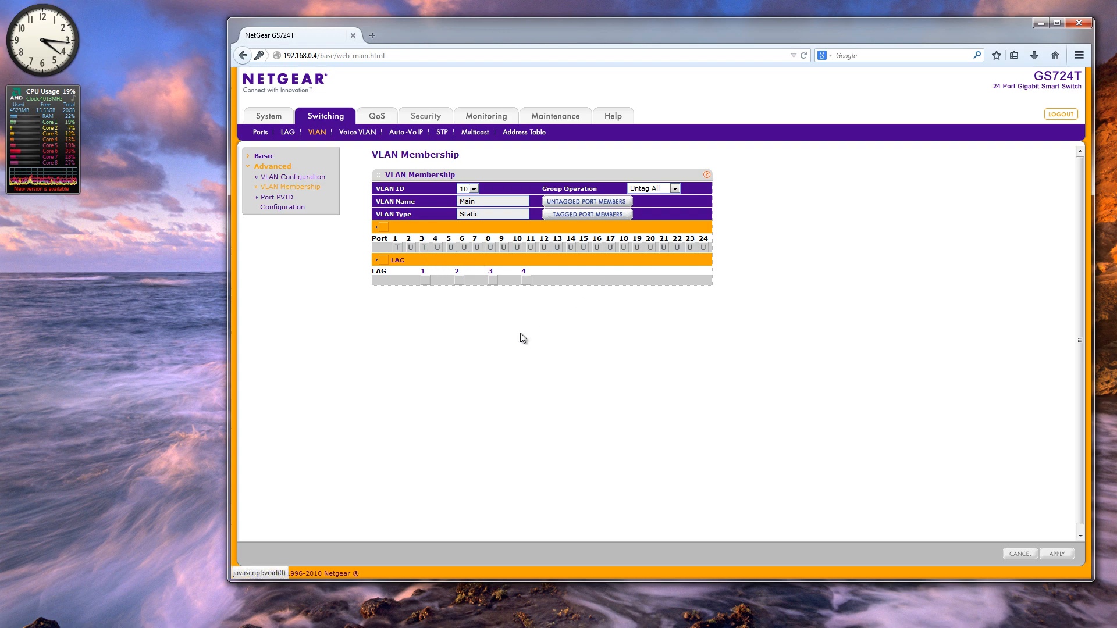
pyautogui.click(474, 189)
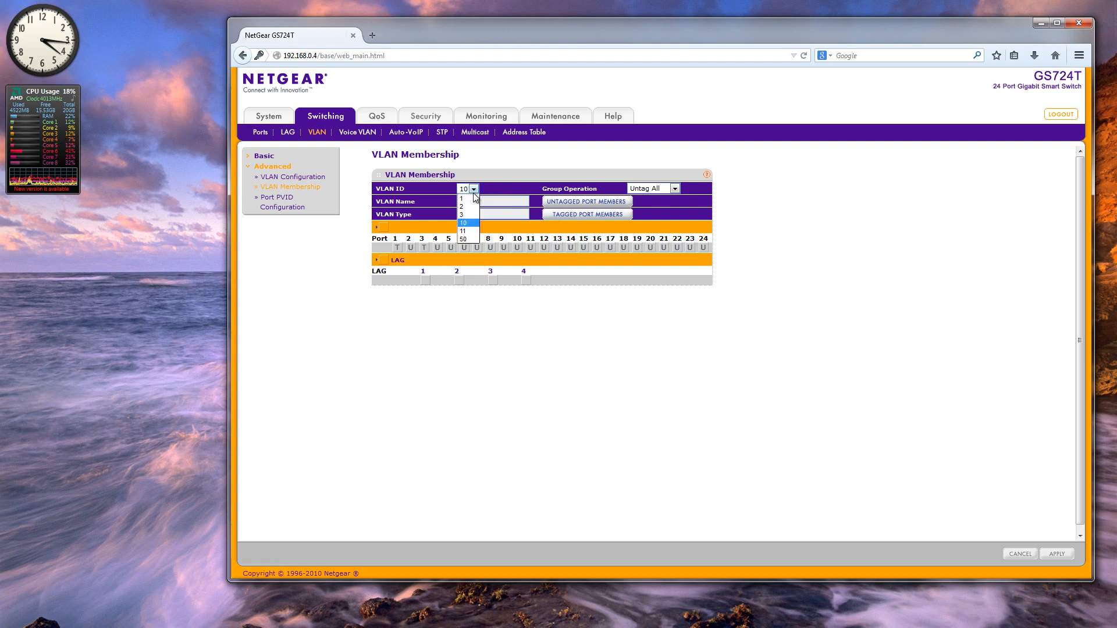
pyautogui.click(469, 238)
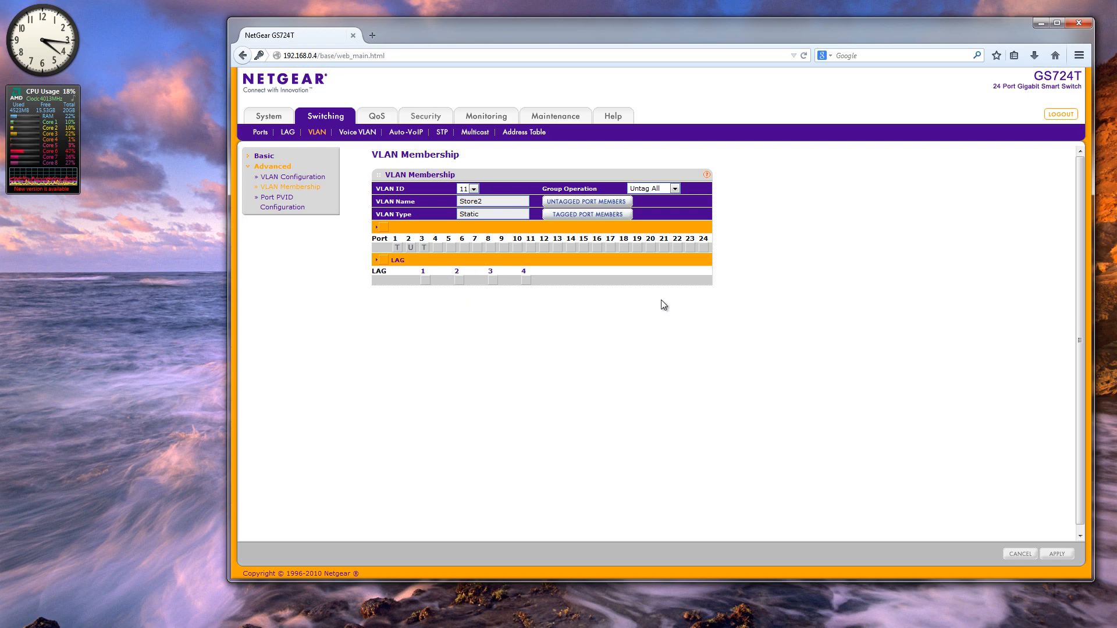
# - Show the membership of VLAN 50 and check its name and type
pyautogui.click(474, 189)
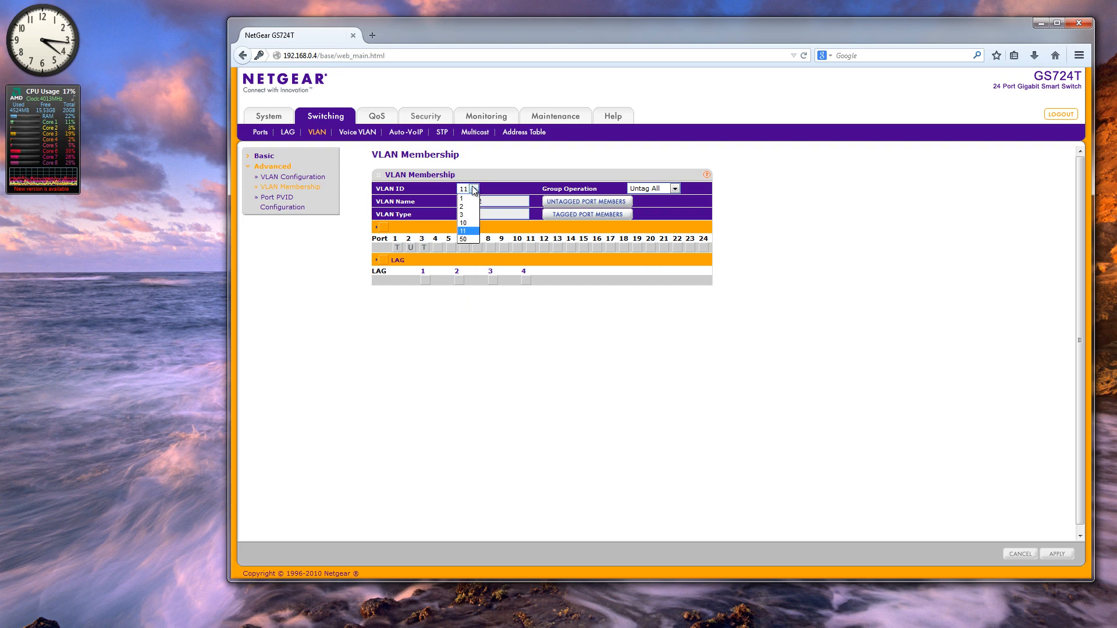
pyautogui.click(464, 239)
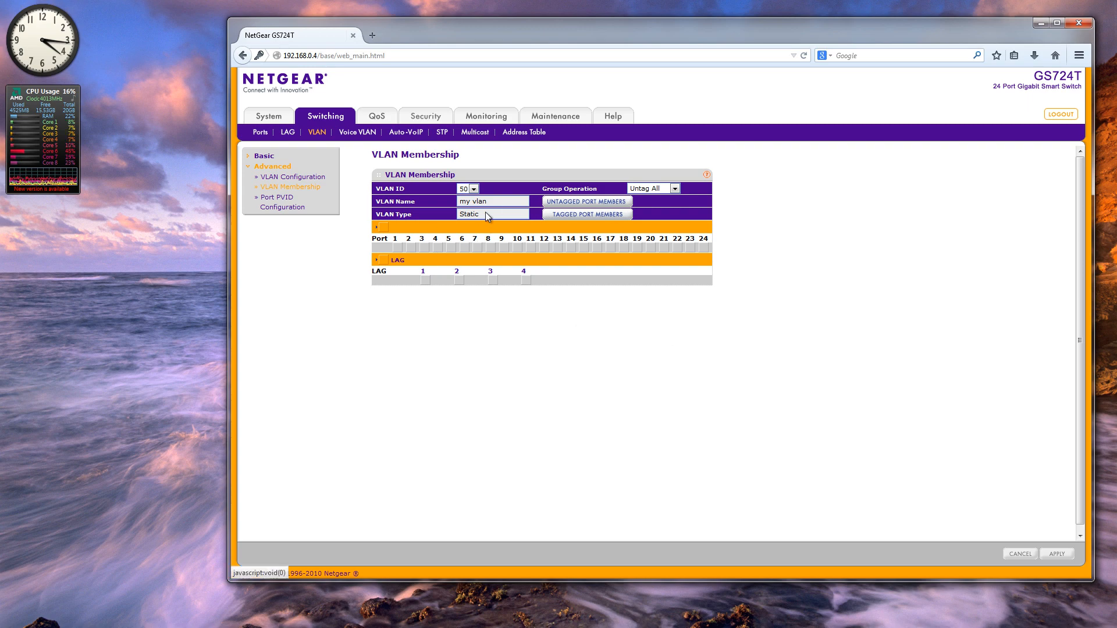
pyautogui.moveTo(490, 201); pyautogui.dragTo(423, 244)
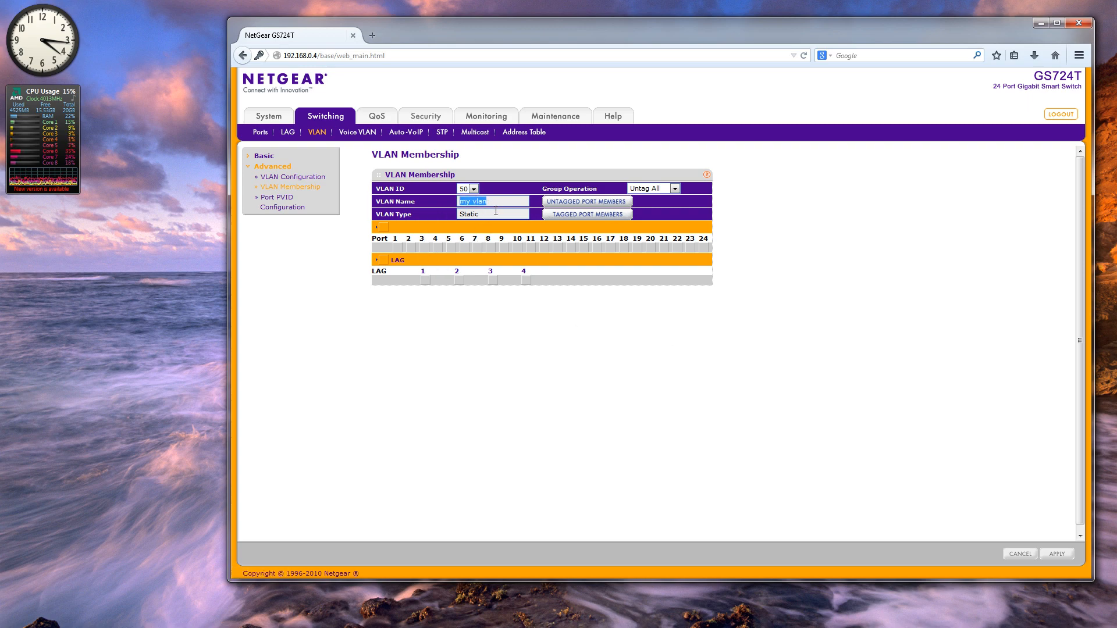
pyautogui.moveTo(489, 214); pyautogui.dragTo(461, 213)
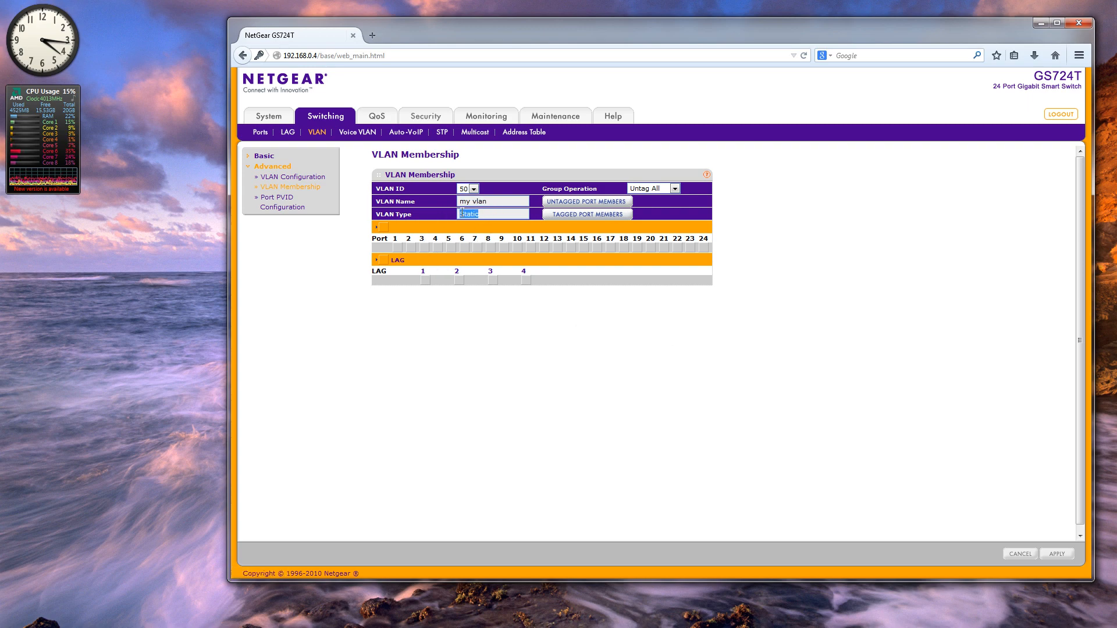
pyautogui.click(598, 399)
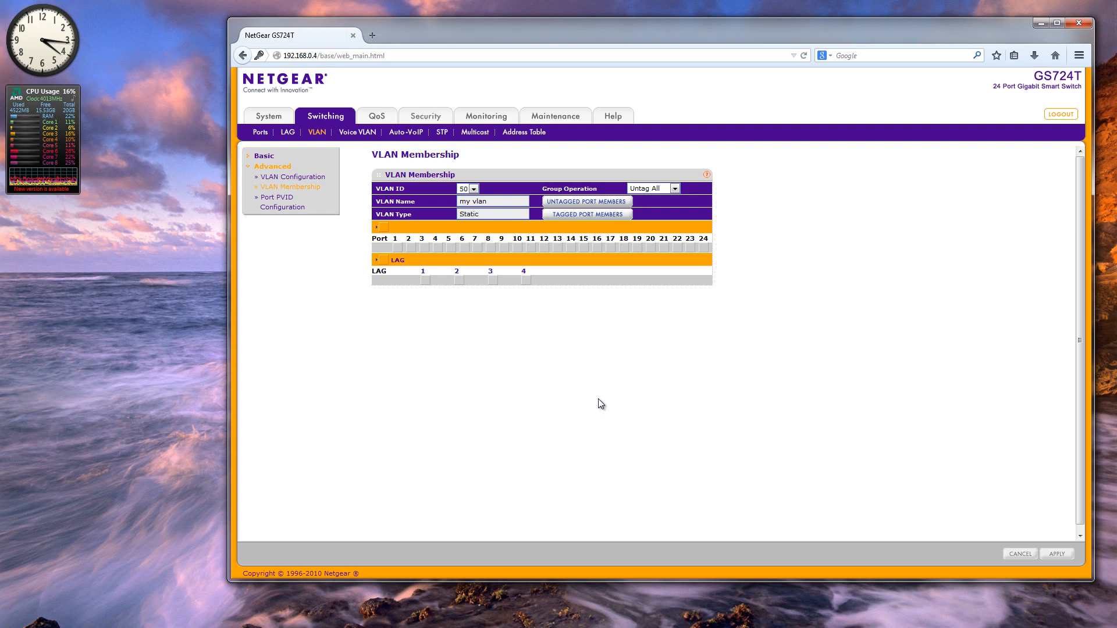
# - Cycle all ports of VLAN 50 together through tagged, untagged and no membership
pyautogui.click(376, 228)
pyautogui.click(376, 228)
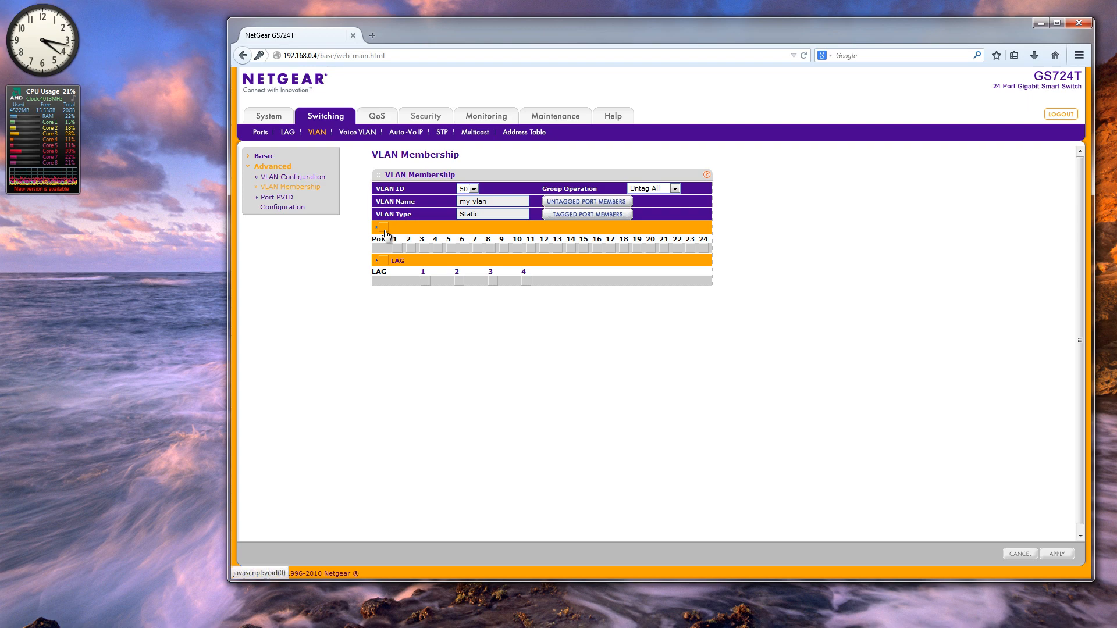
pyautogui.click(384, 229)
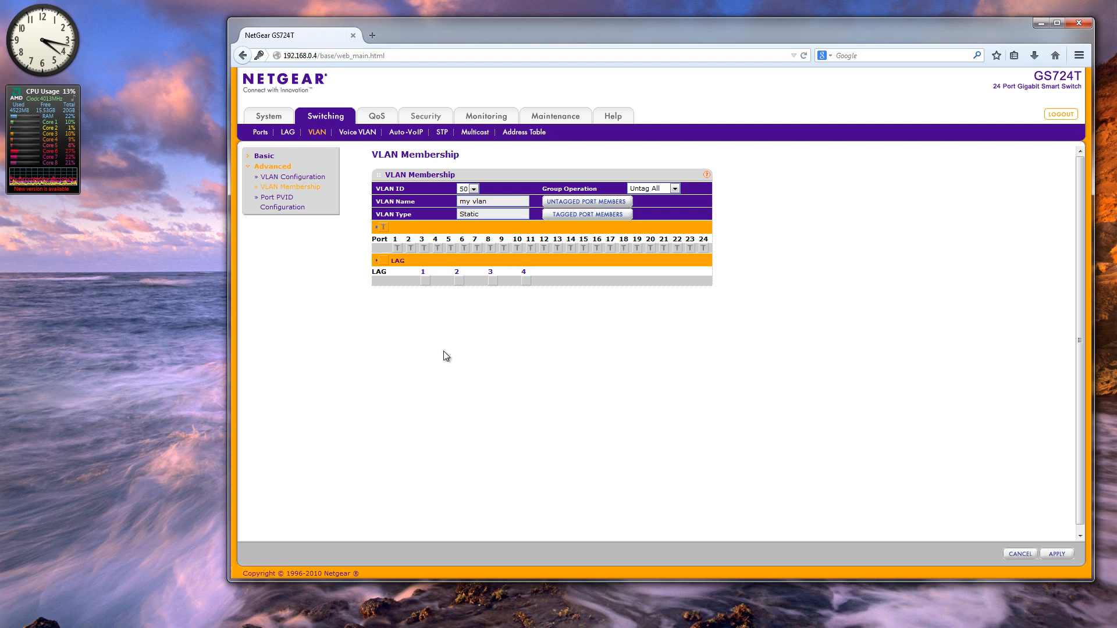
pyautogui.click(383, 229)
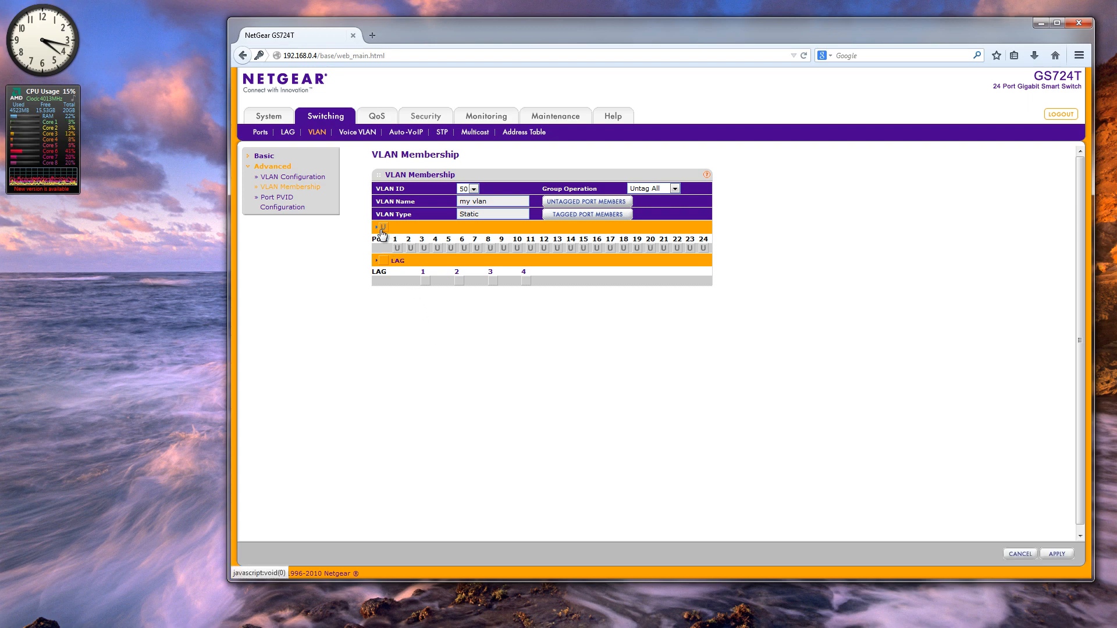
pyautogui.click(382, 230)
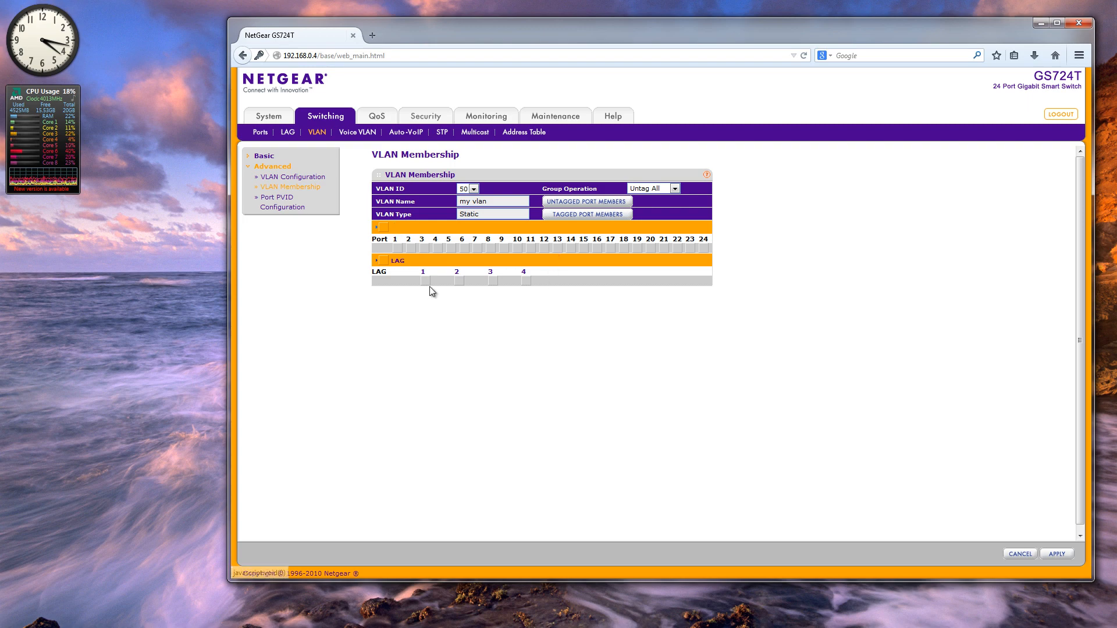
# - Cycle port 10 of VLAN 50 through its membership states and leave it tagged without applying
pyautogui.click(517, 249)
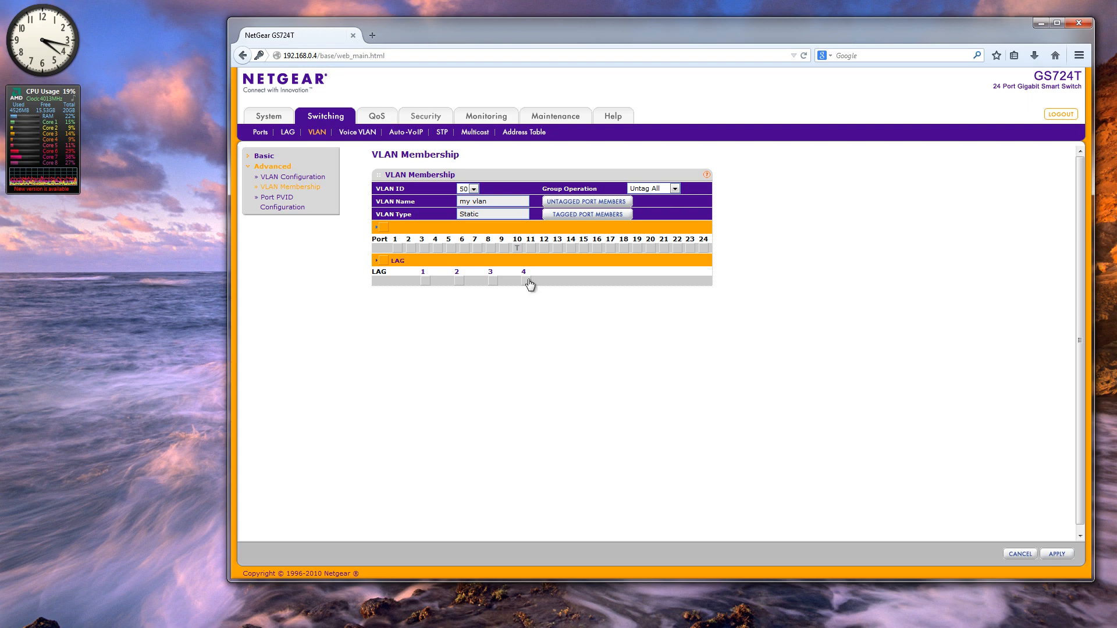
pyautogui.click(517, 248)
pyautogui.click(517, 248)
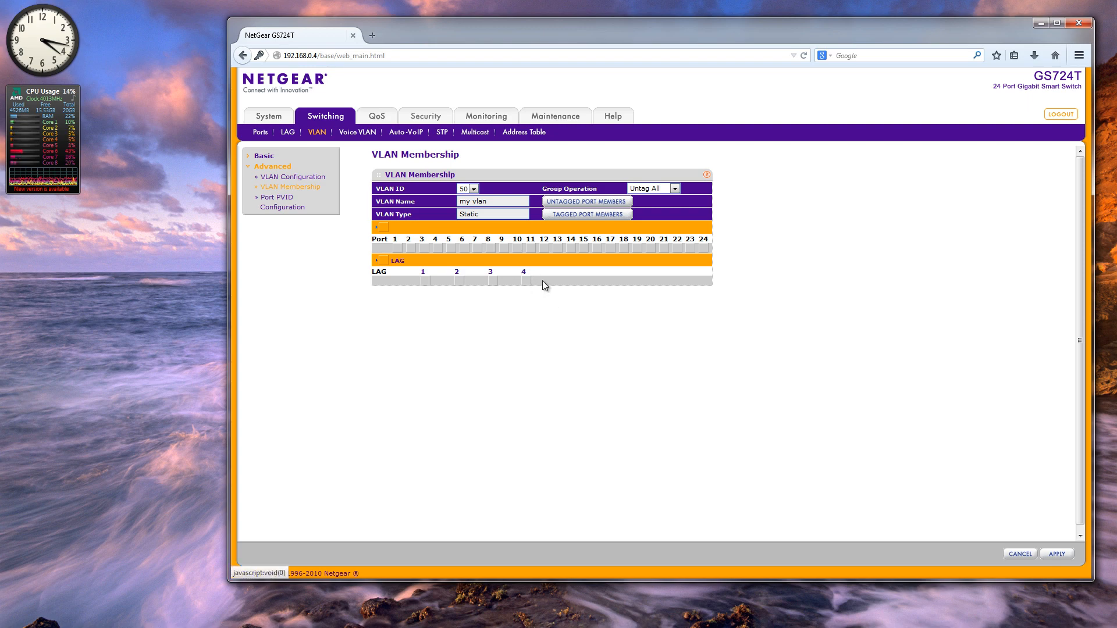
pyautogui.click(517, 248)
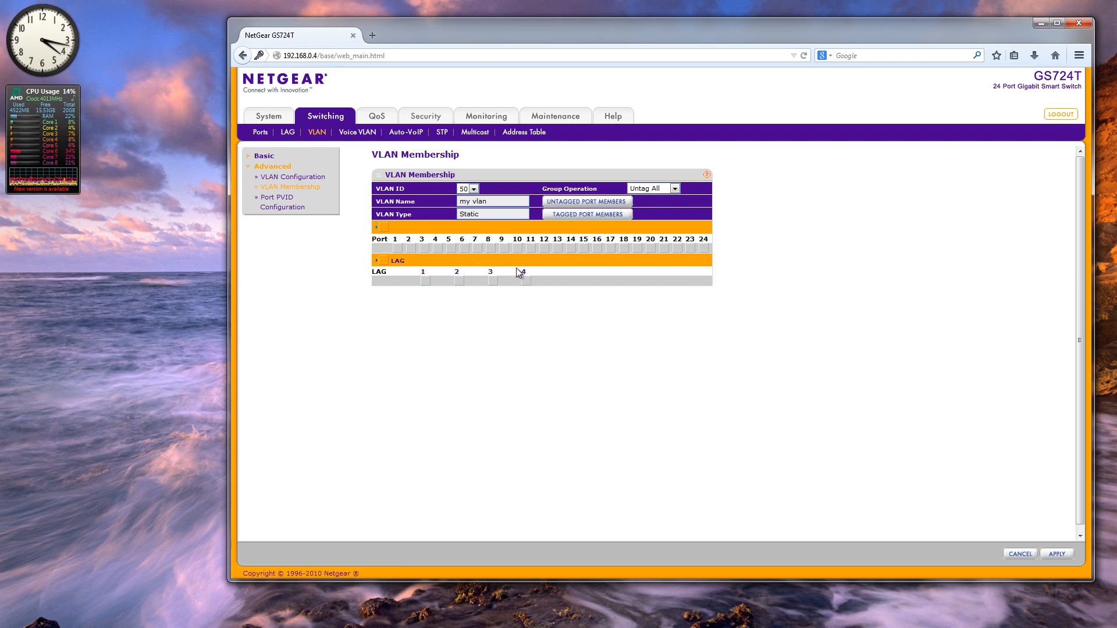
pyautogui.click(517, 249)
# - Make port 10 a tagged member of VLAN 2 (Voice VLAN) and apply the change
pyautogui.click(472, 191)
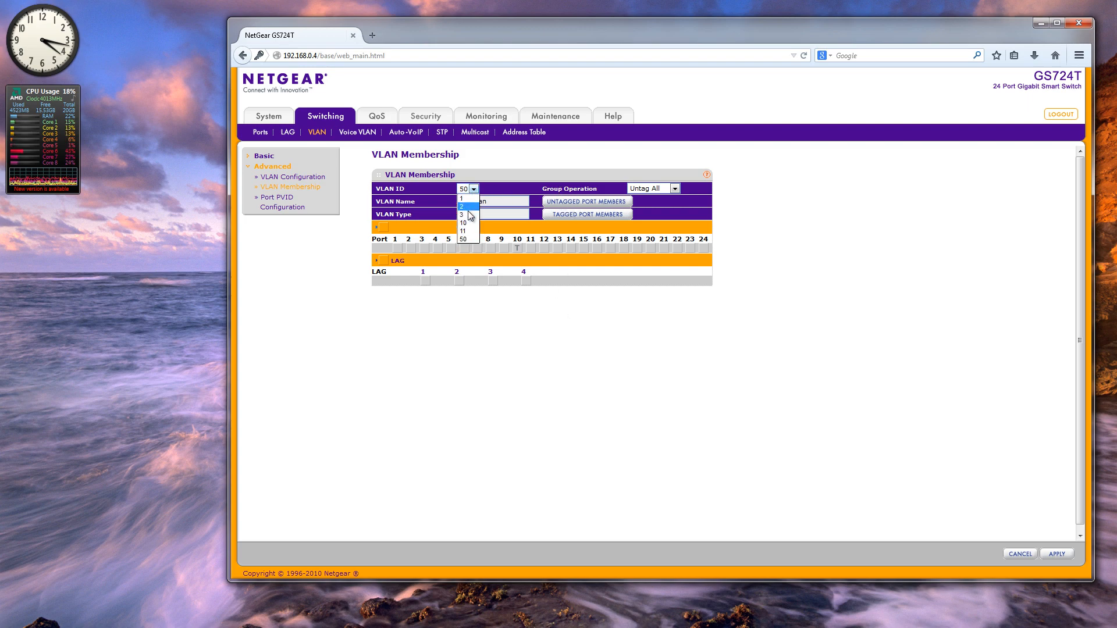
pyautogui.click(467, 207)
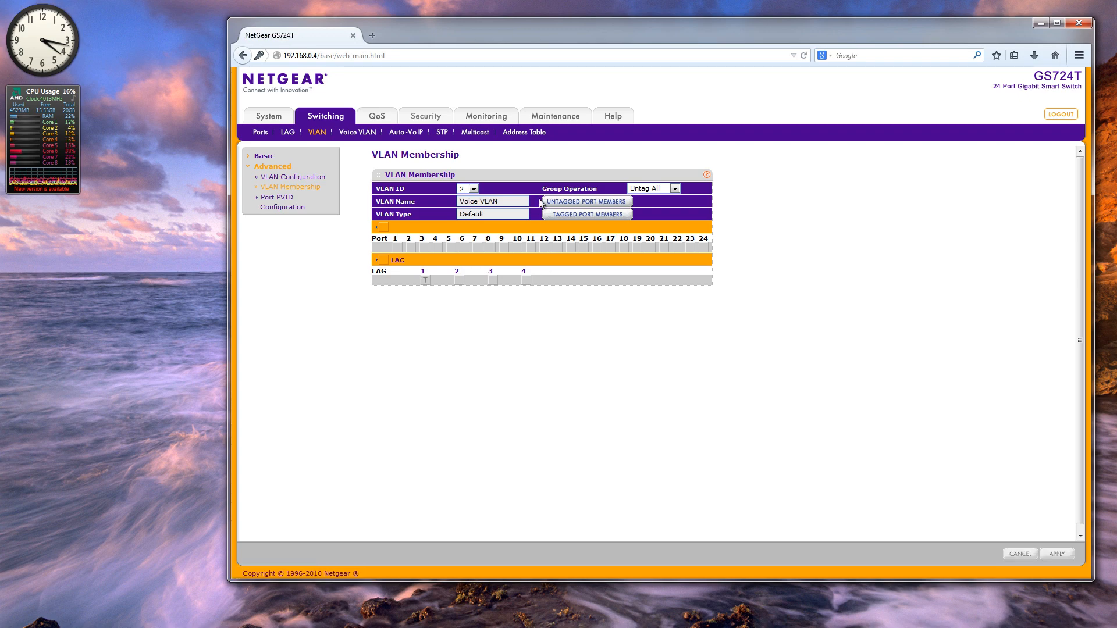
pyautogui.click(517, 248)
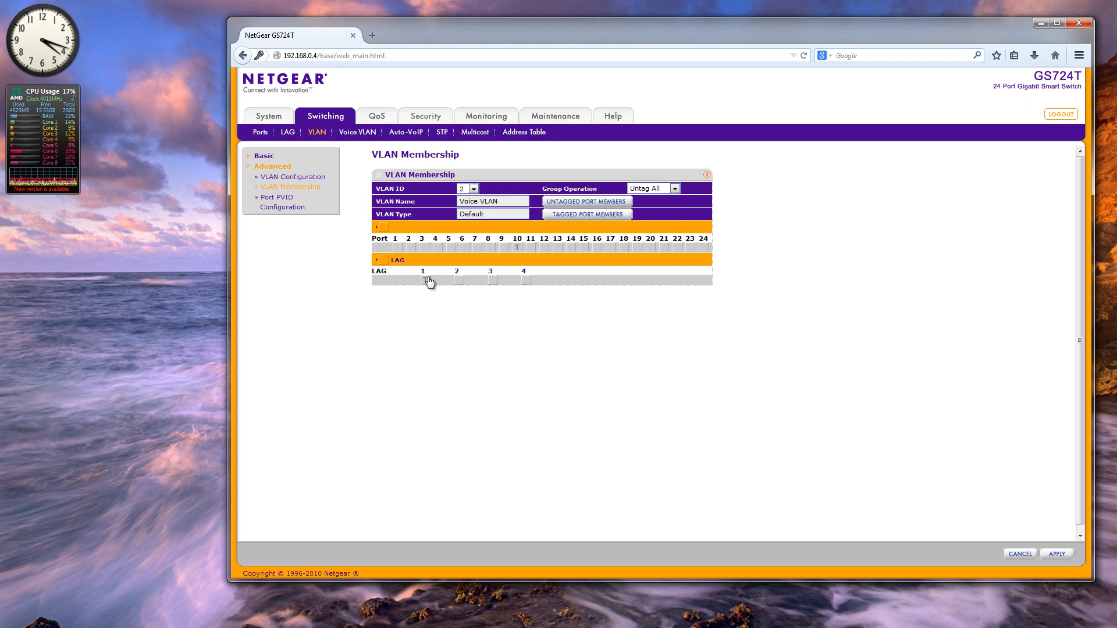
pyautogui.click(1057, 553)
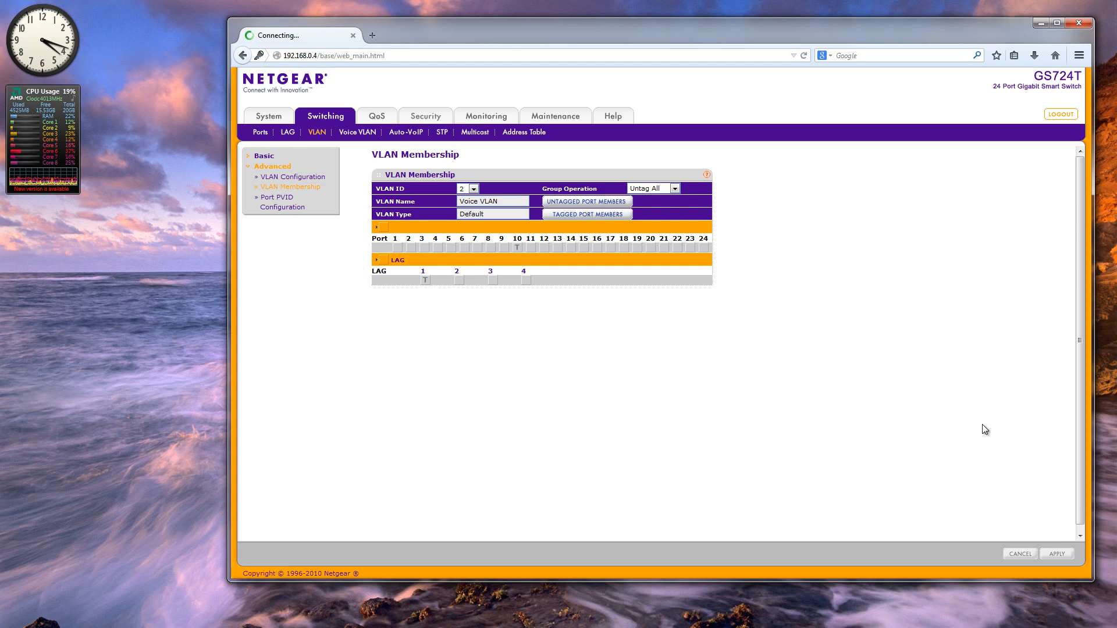
# - Switch to VLAN 50, make port 10 a tagged member and apply the change
pyautogui.click(474, 189)
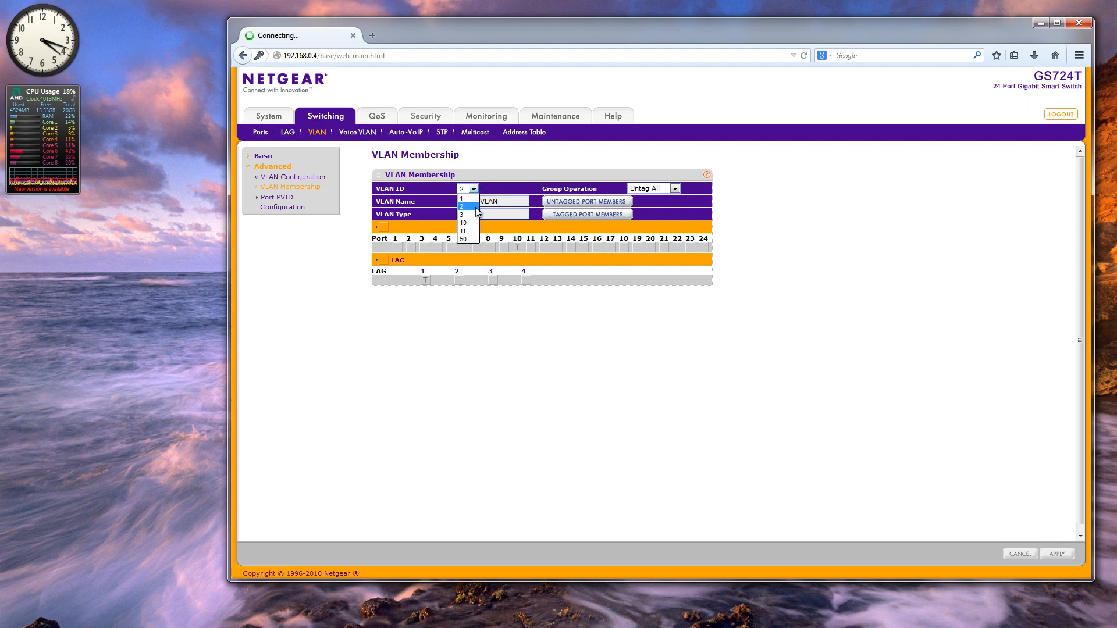
pyautogui.click(476, 242)
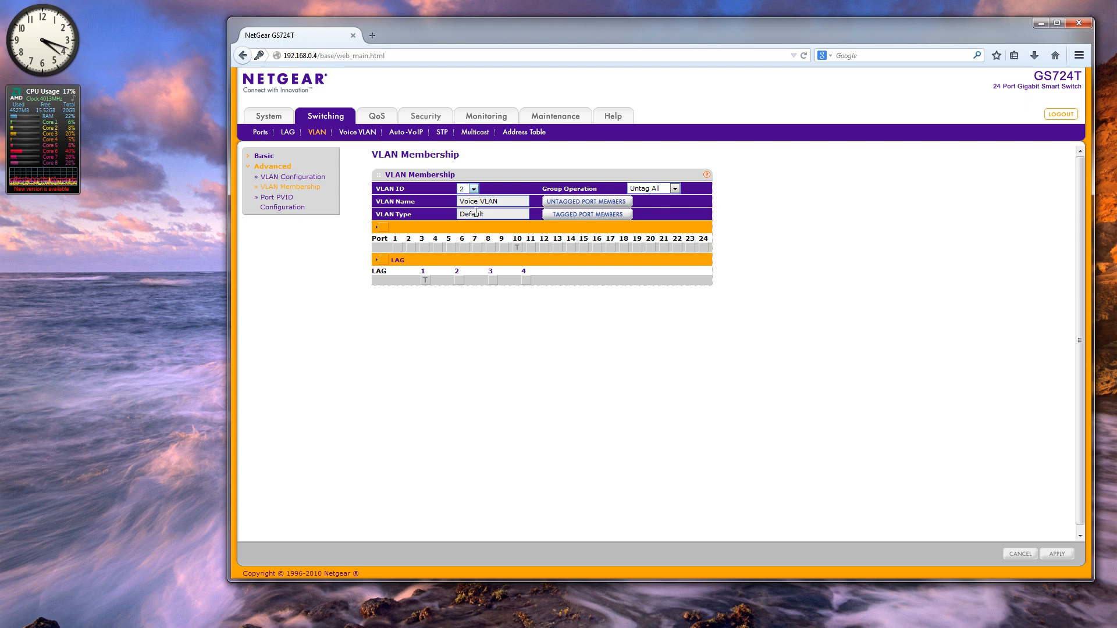
pyautogui.click(472, 191)
pyautogui.click(475, 244)
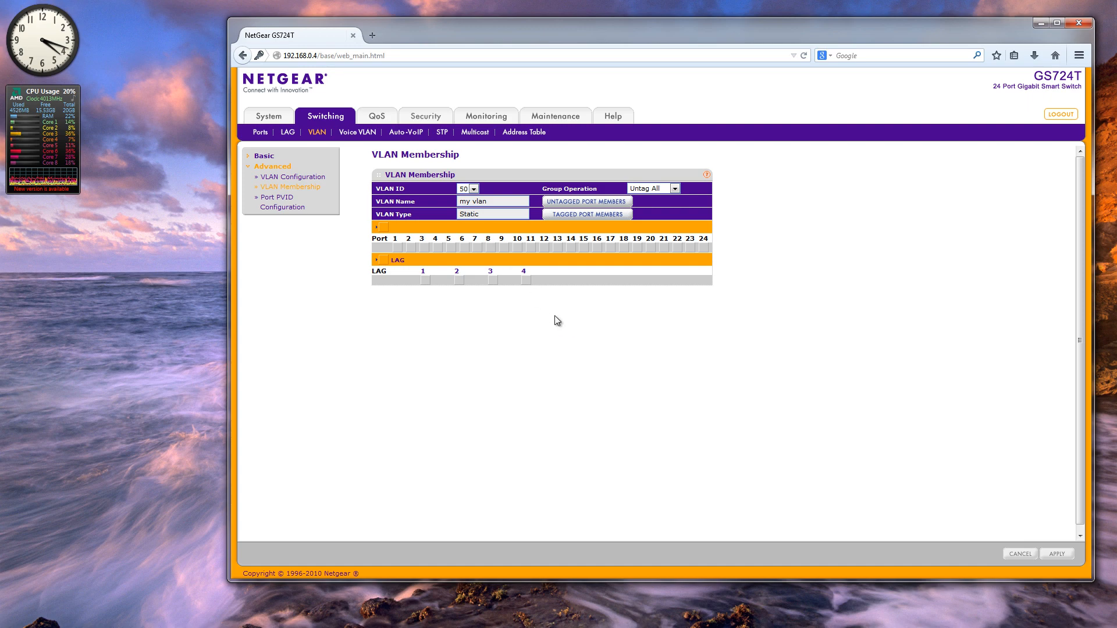
pyautogui.click(1057, 555)
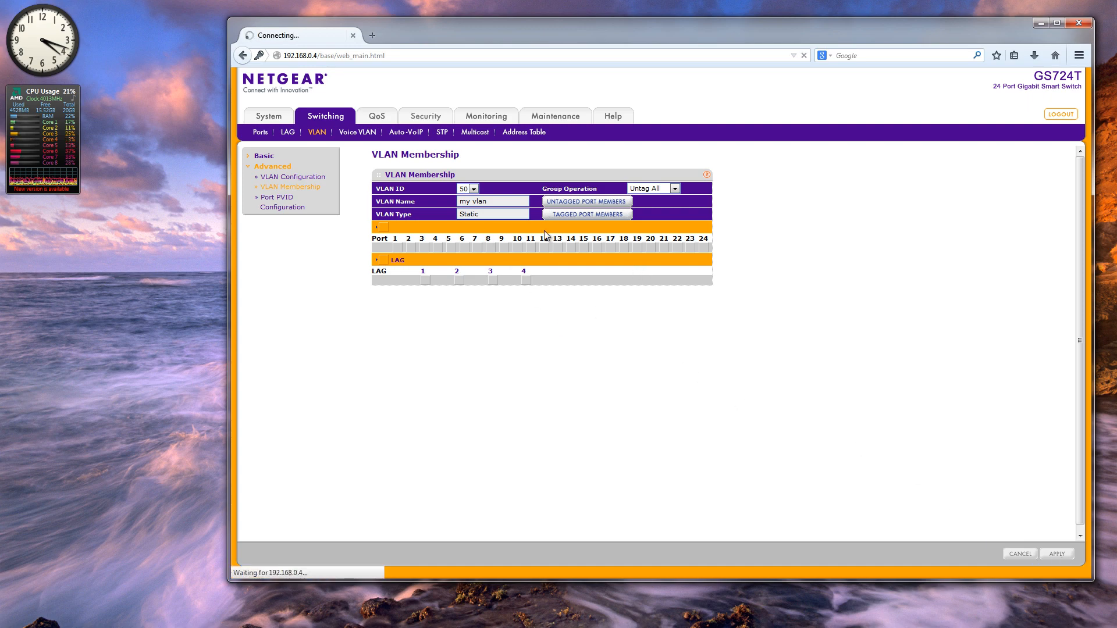
pyautogui.click(516, 249)
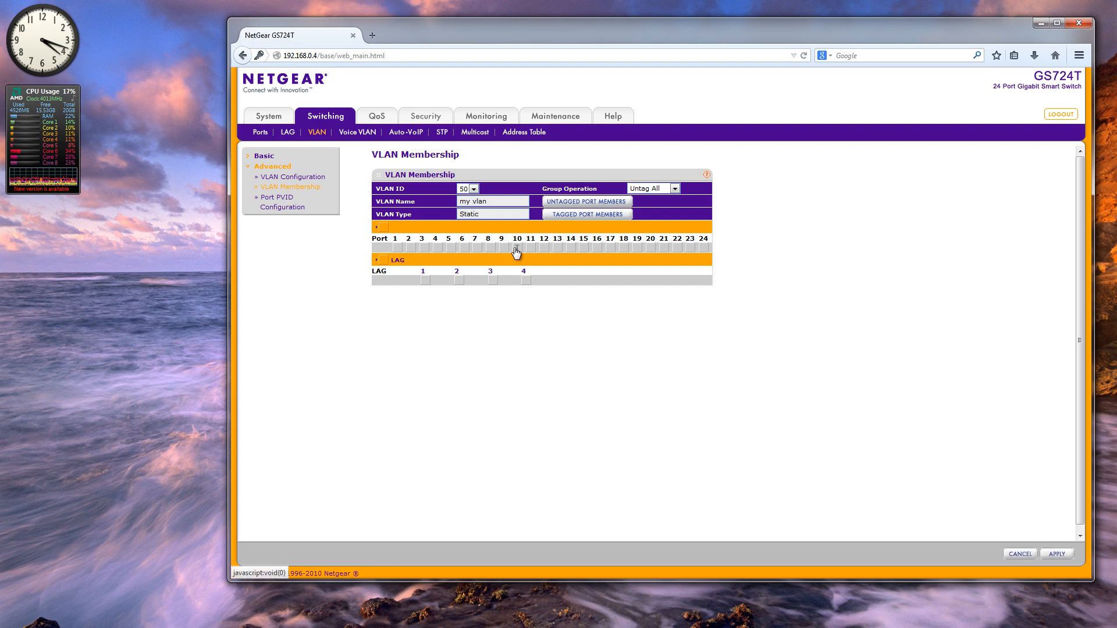
pyautogui.click(1052, 553)
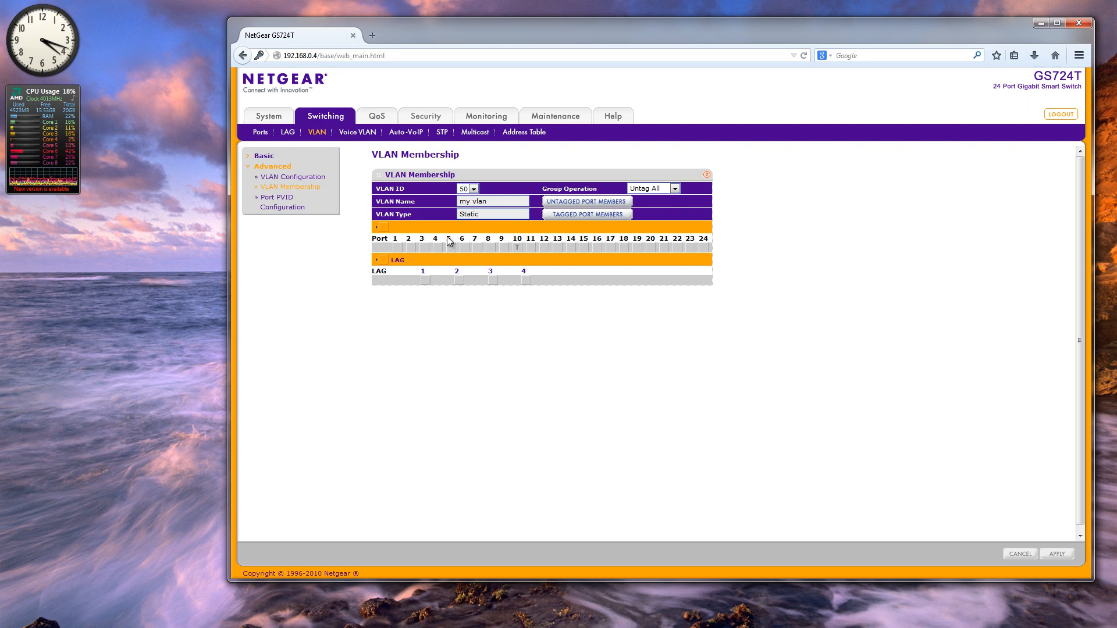
# - Make port 23 an untagged member of VLAN 50 and apply the change
pyautogui.click(689, 248)
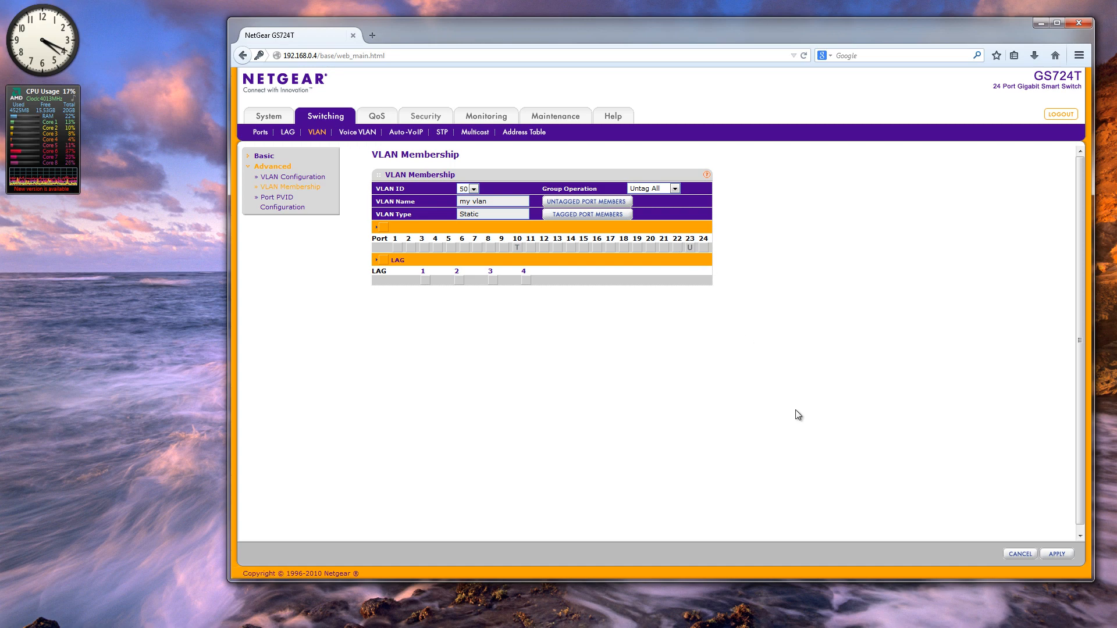
pyautogui.click(1056, 553)
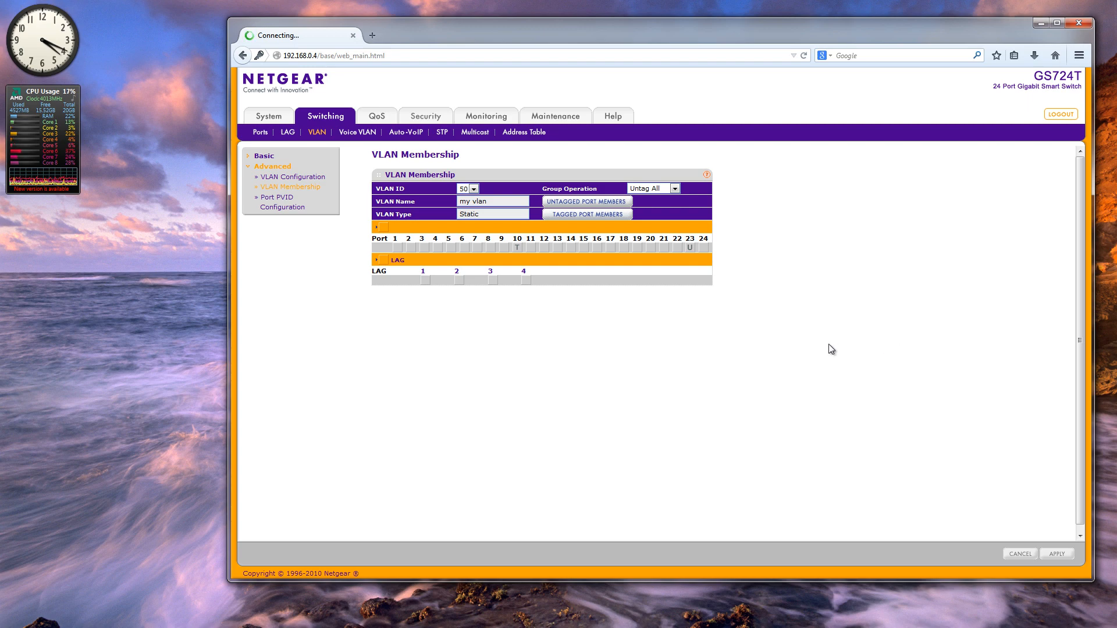
# - Open the Port PVID Configuration page and examine the PVID assignments of ports g1, g2 and g3
pyautogui.click(288, 209)
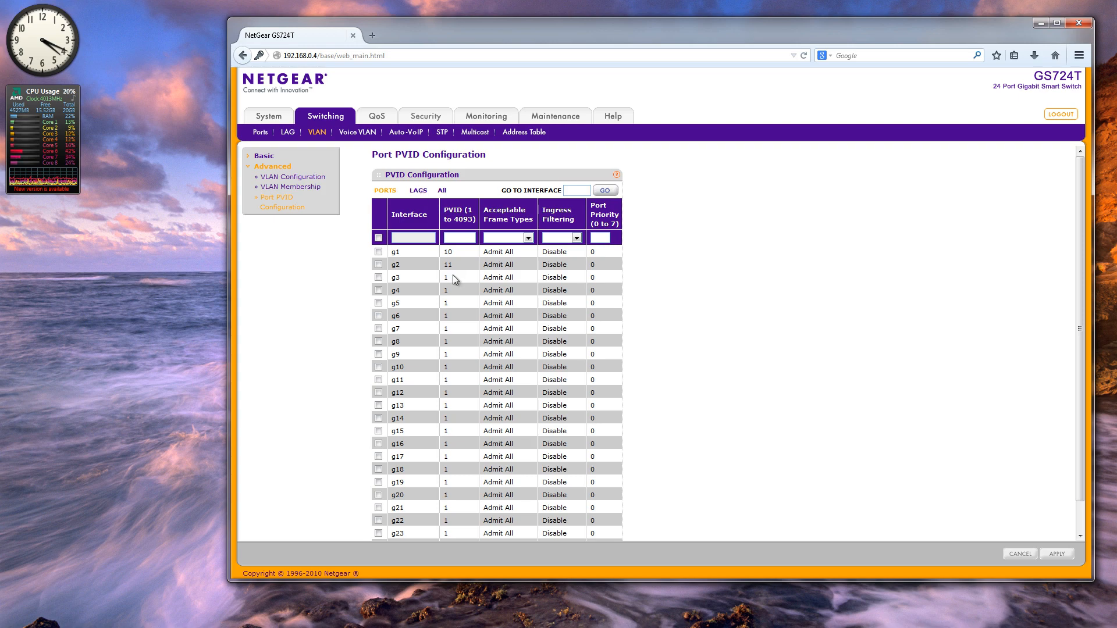
pyautogui.scroll(-1, 483, 476)
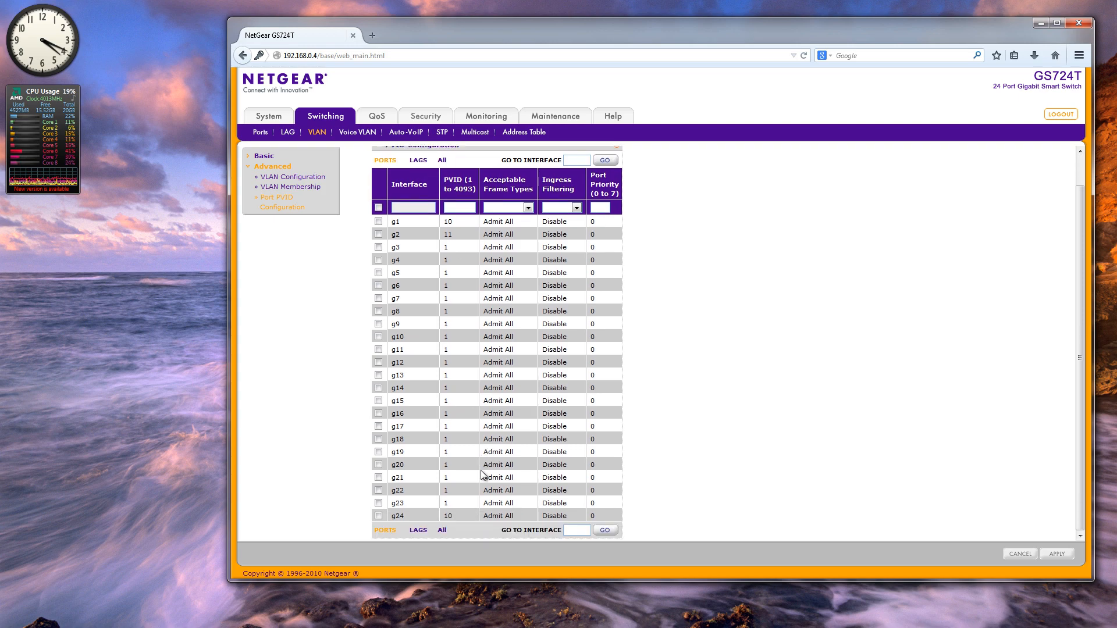
pyautogui.scroll(1, 483, 476)
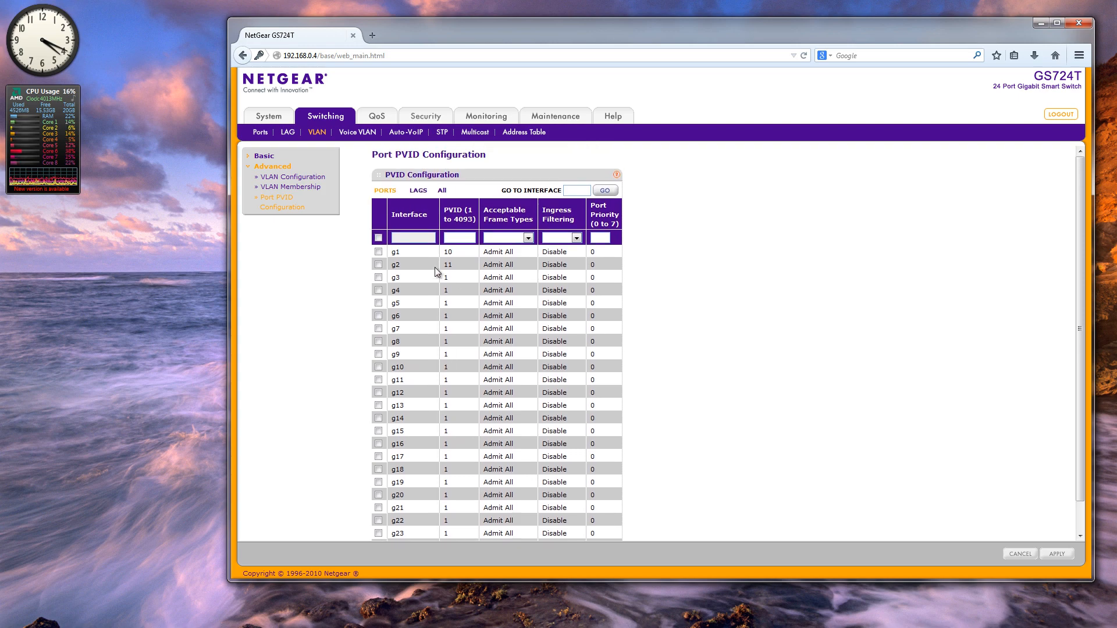
pyautogui.click(379, 276)
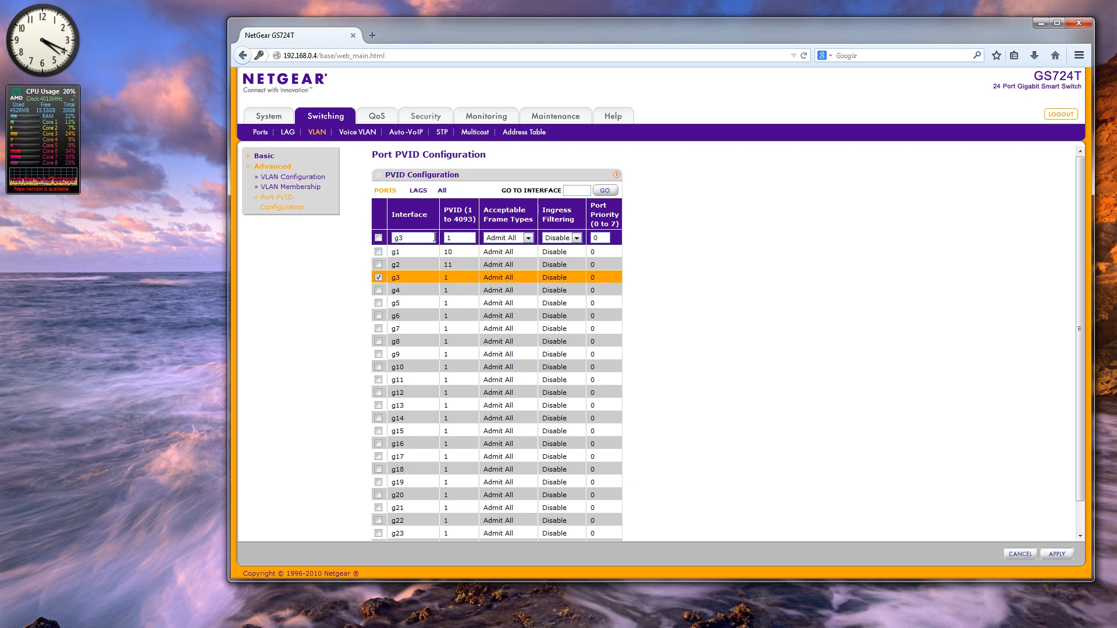
pyautogui.doubleClick(456, 237)
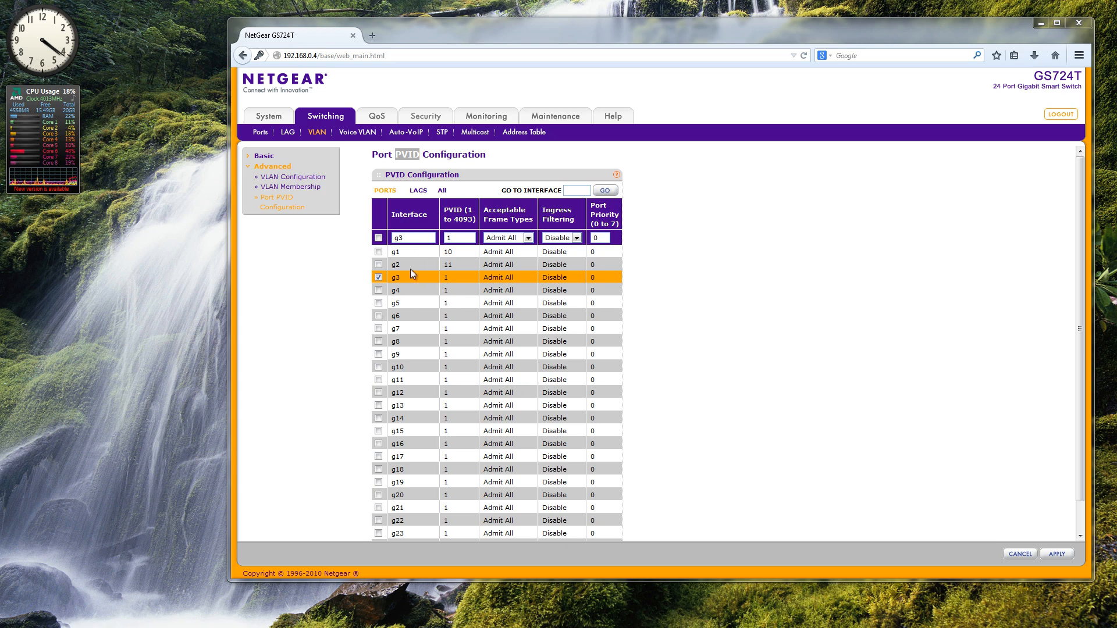
pyautogui.doubleClick(394, 252)
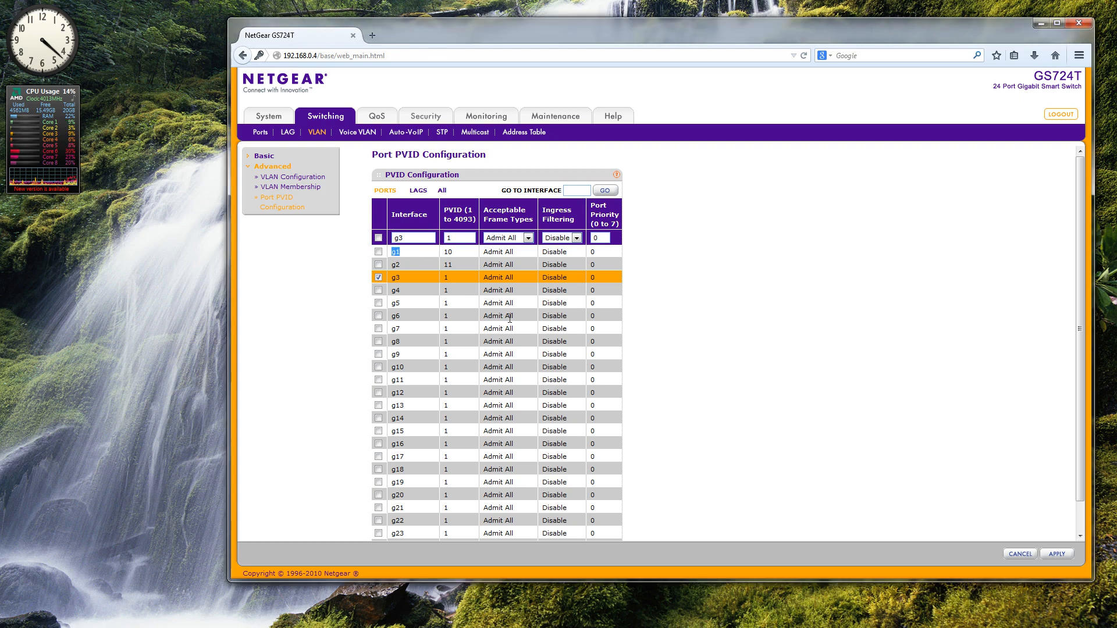
pyautogui.doubleClick(410, 266)
# - Select only port g10, set its PVID to 50 with Admit All frames and ingress filtering disabled, and apply
pyautogui.click(378, 367)
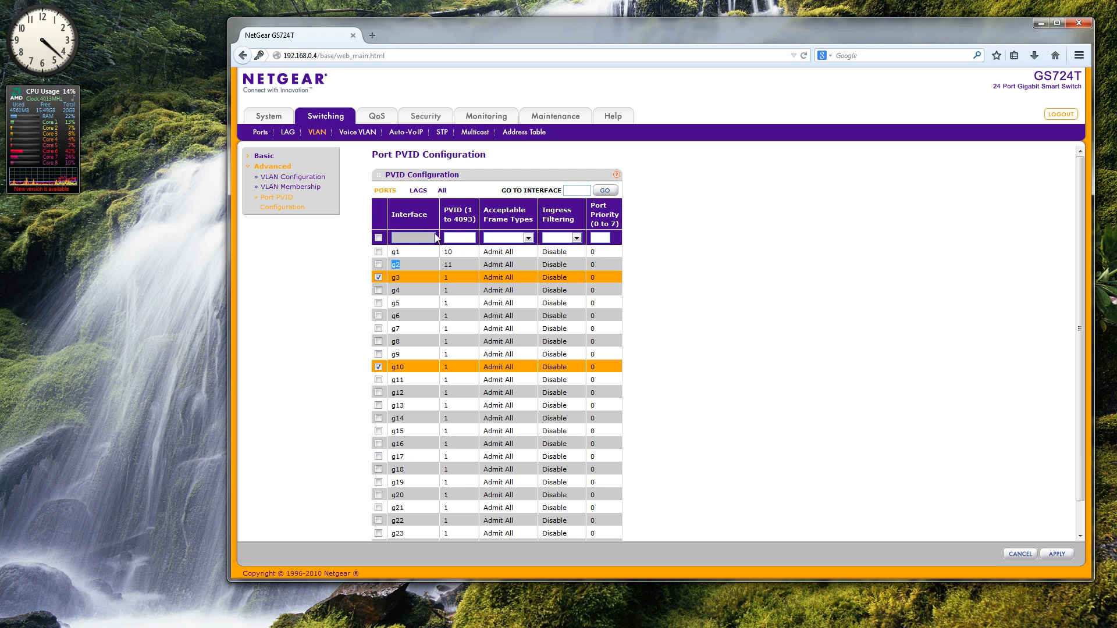
pyautogui.click(378, 277)
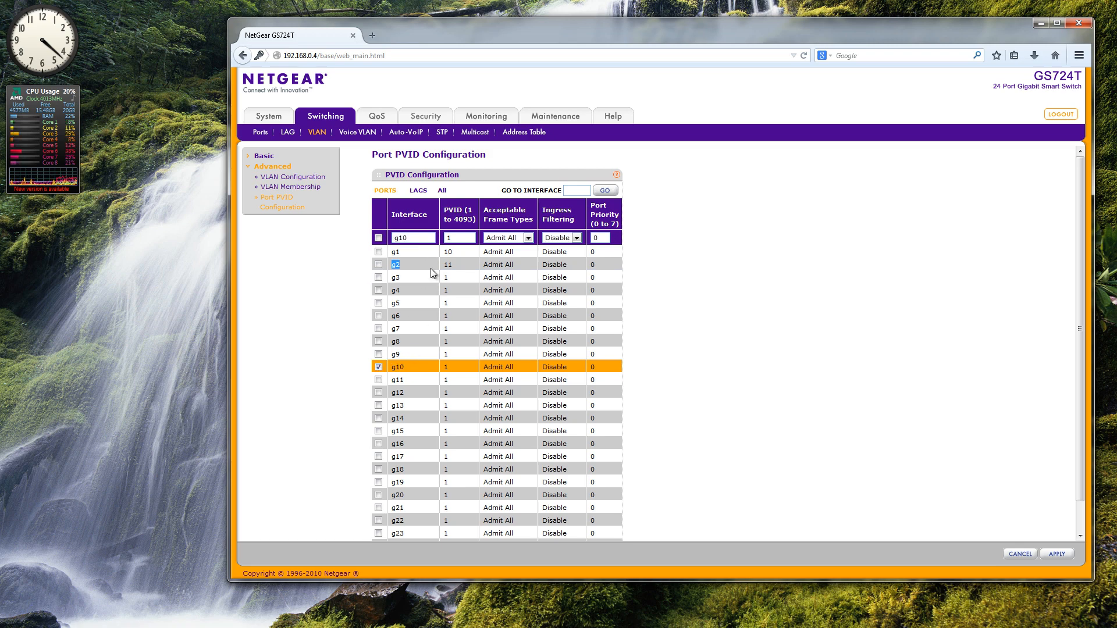
pyautogui.moveTo(470, 239); pyautogui.dragTo(421, 231)
pyautogui.write('60')
pyautogui.press('BackSpace')
pyautogui.write('0')
pyautogui.click(515, 238)
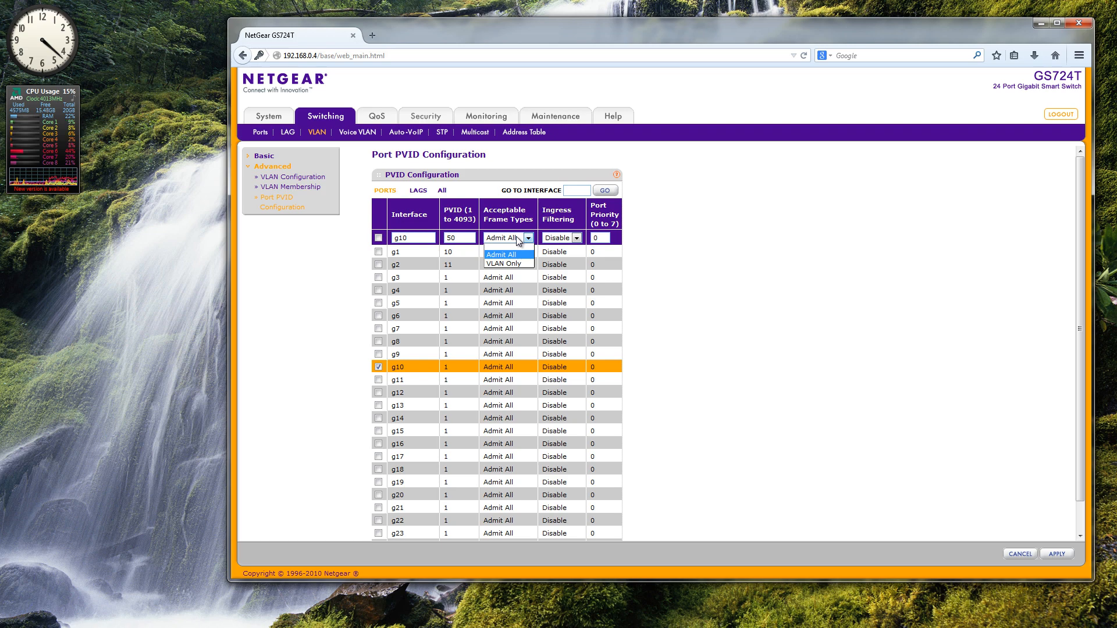
pyautogui.click(634, 242)
pyautogui.click(577, 239)
pyautogui.click(578, 243)
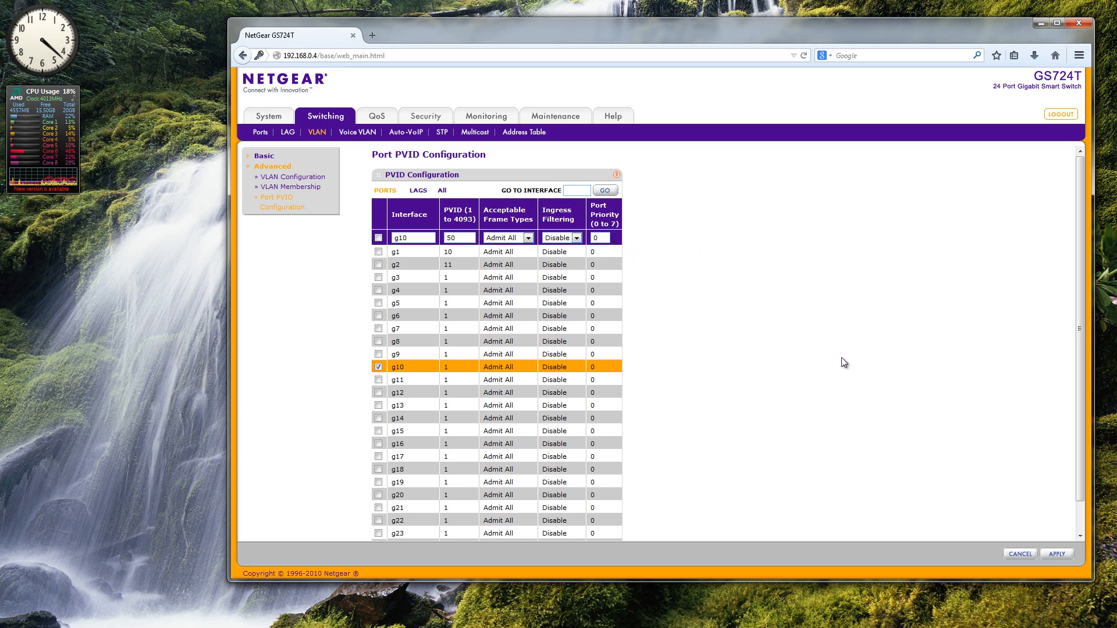
pyautogui.click(1060, 558)
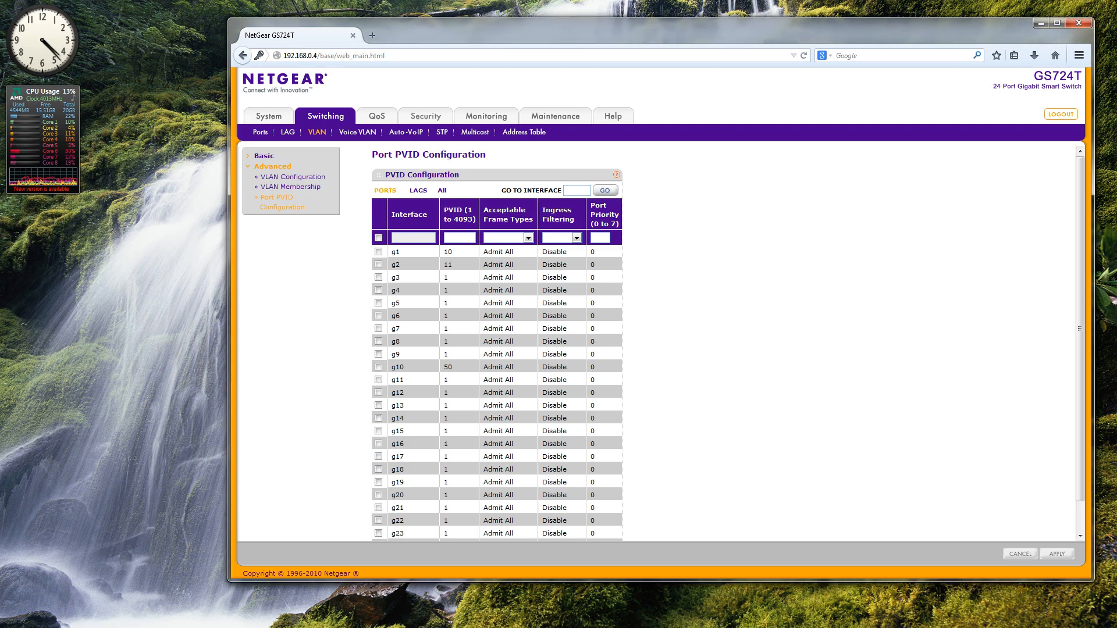
# - Switch to the Windows Network Connections window and look over Local Area Connection, Primary Vlan10 and Store2 Vlan11
pyautogui.press('super+space')
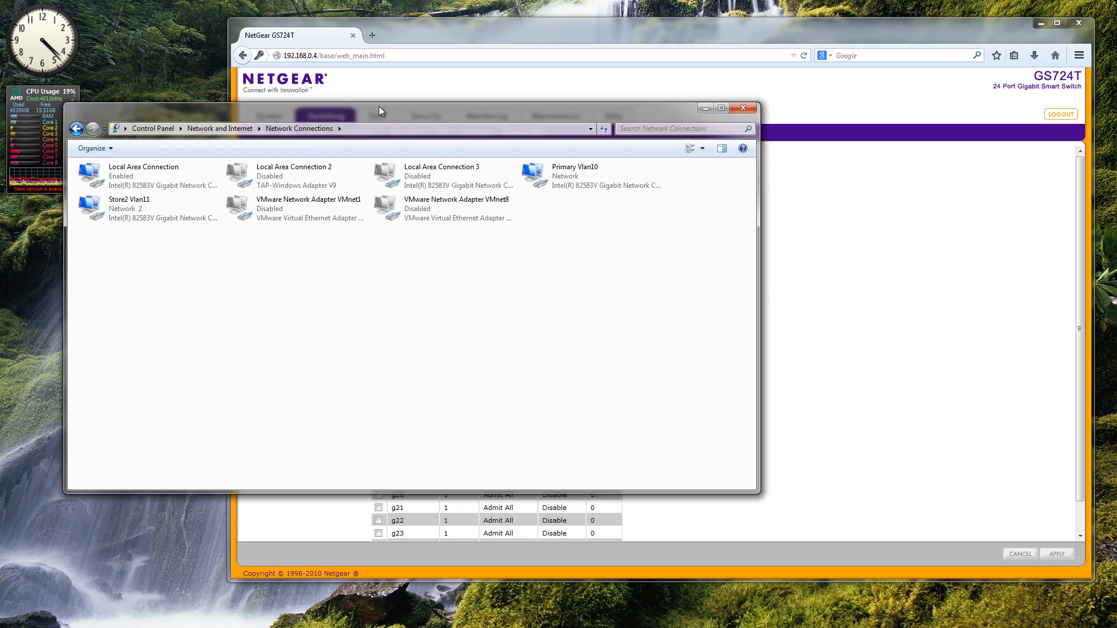
pyautogui.moveTo(379, 106); pyautogui.dragTo(637, 151)
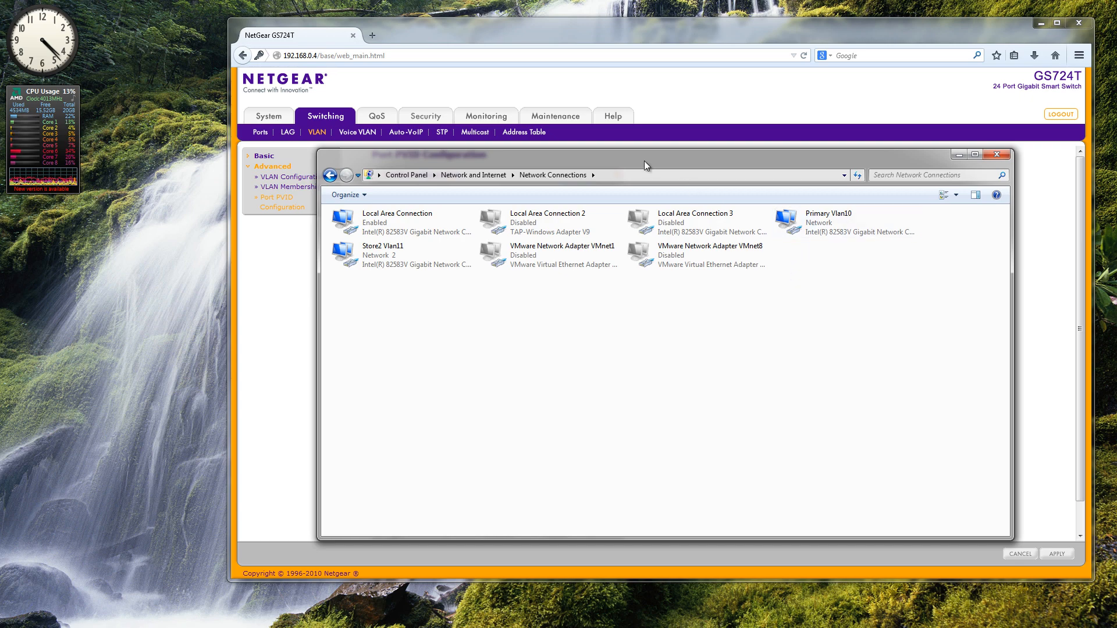
pyautogui.click(424, 221)
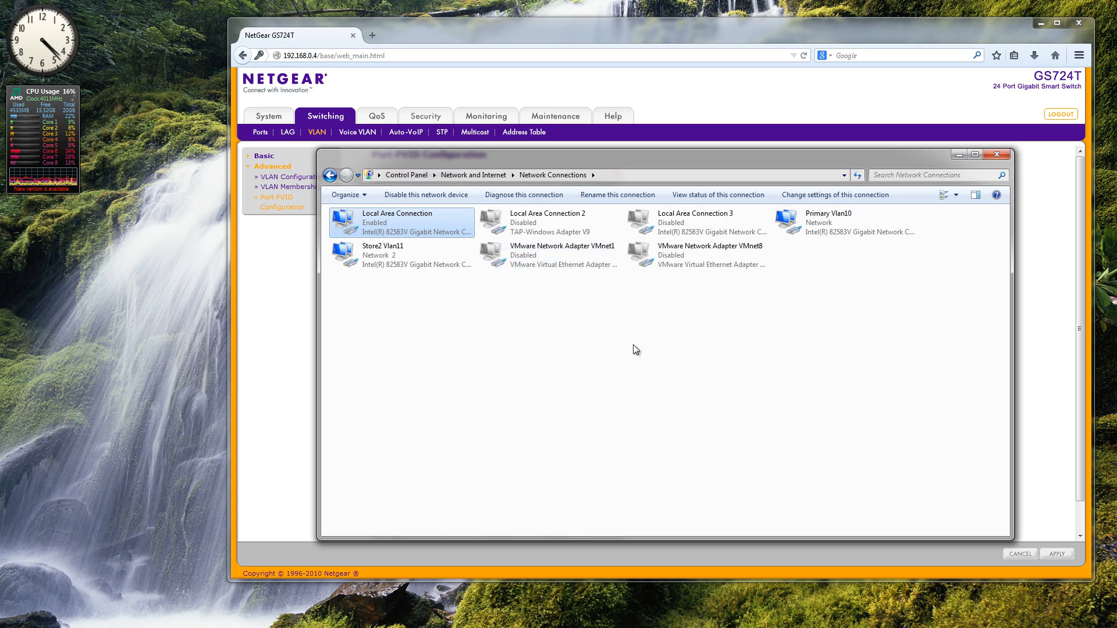
pyautogui.click(802, 226)
pyautogui.click(414, 266)
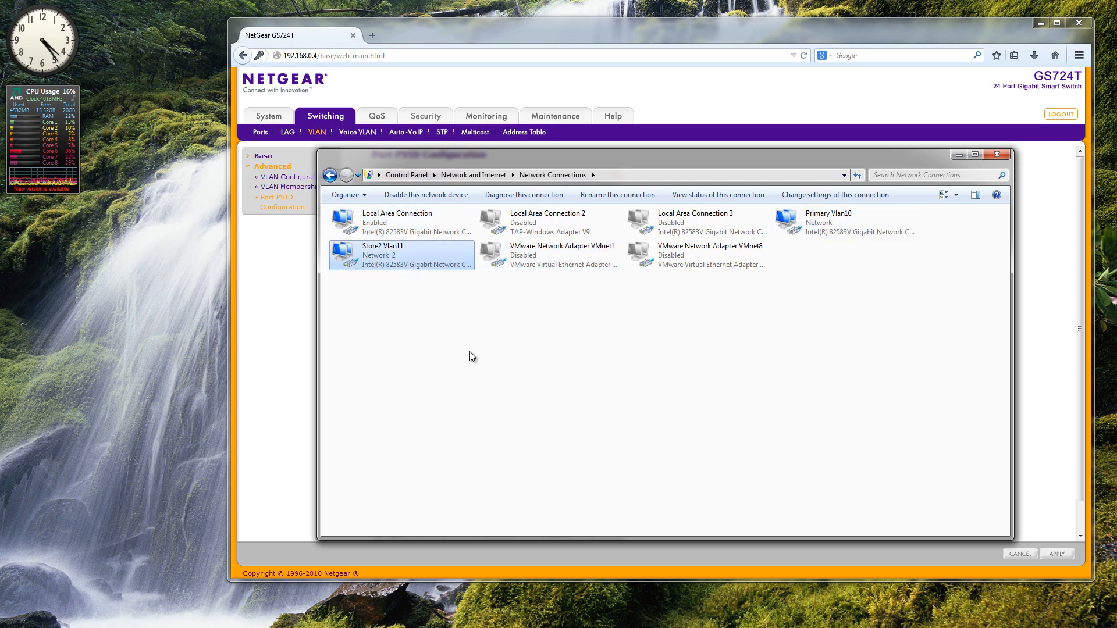
pyautogui.click(366, 223)
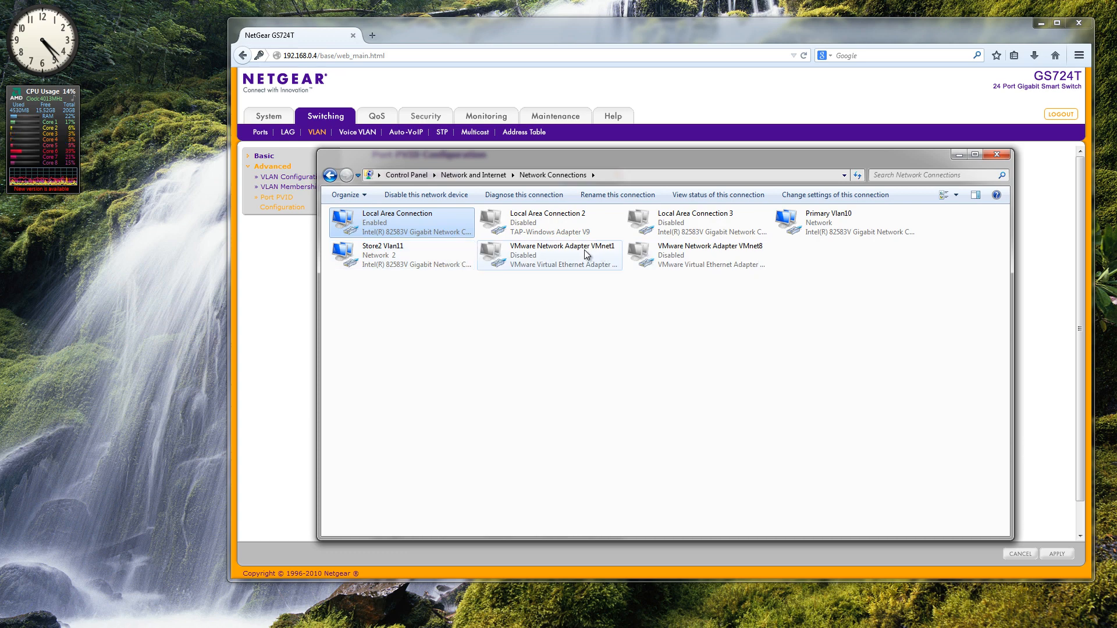
# - Create a tagged VLAN with ID 50 and name VLAN50 on Local Area Connection's Intel network adapter
pyautogui.rightClick(383, 224)
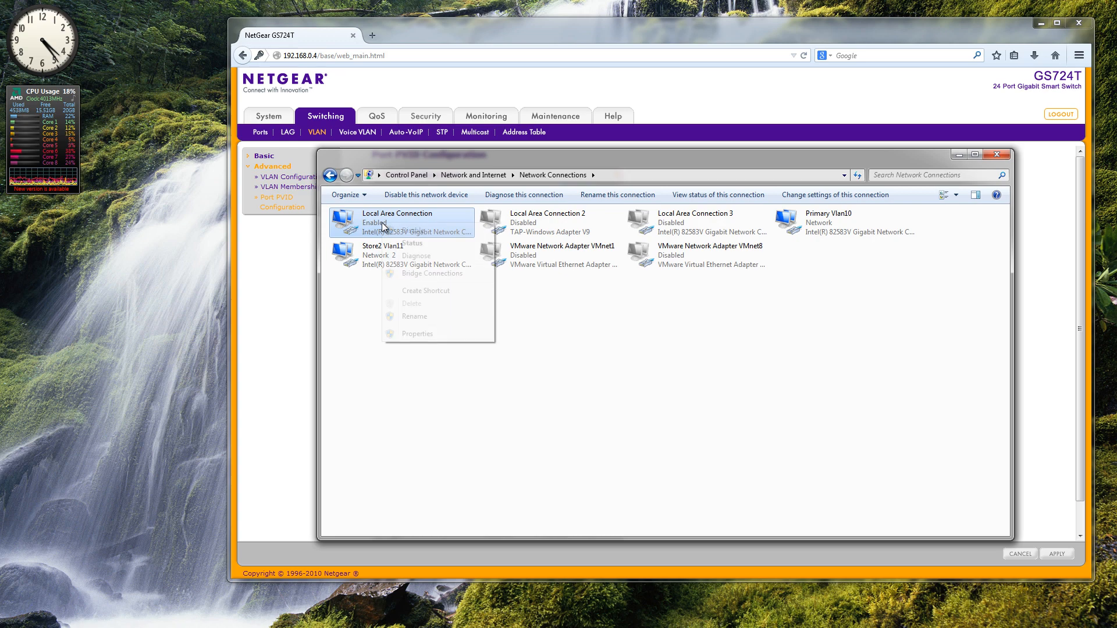
pyautogui.click(417, 334)
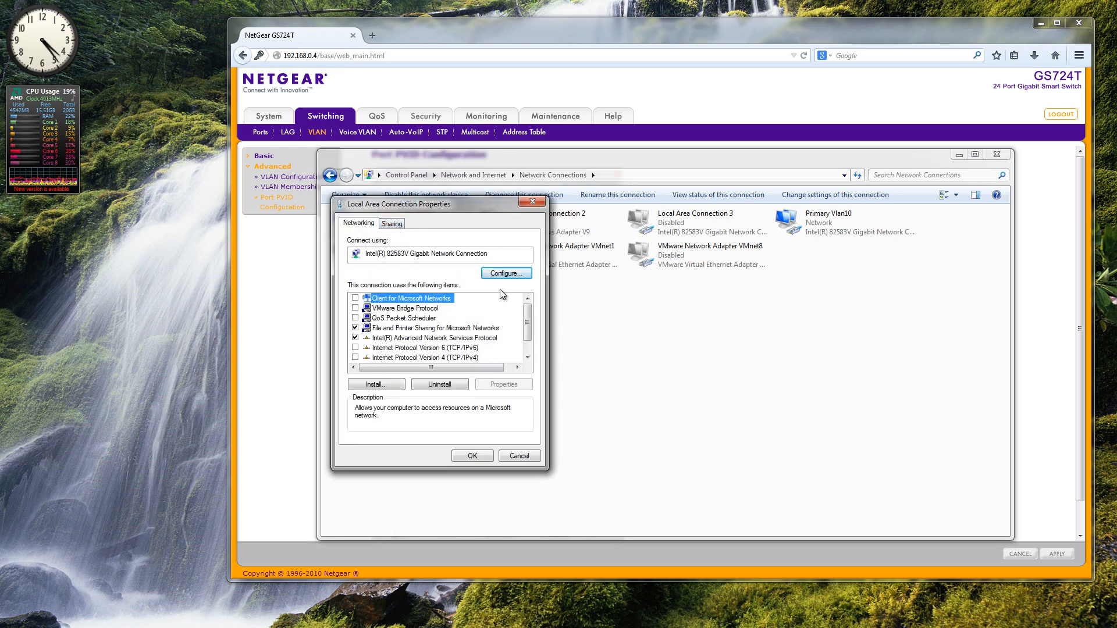
pyautogui.press('Escape')
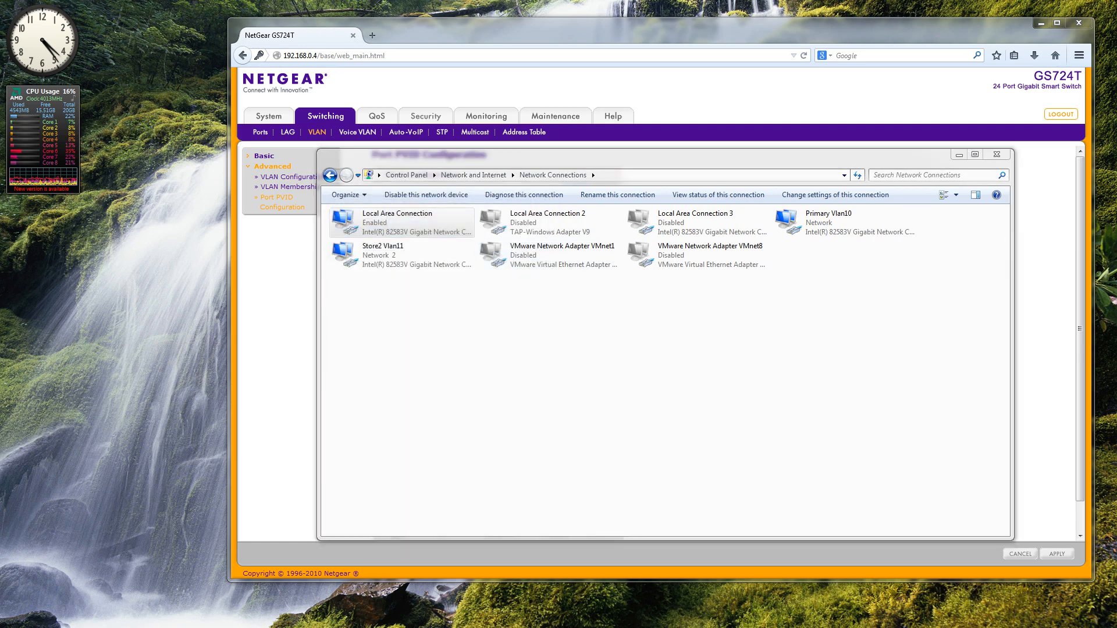
pyautogui.click(563, 185)
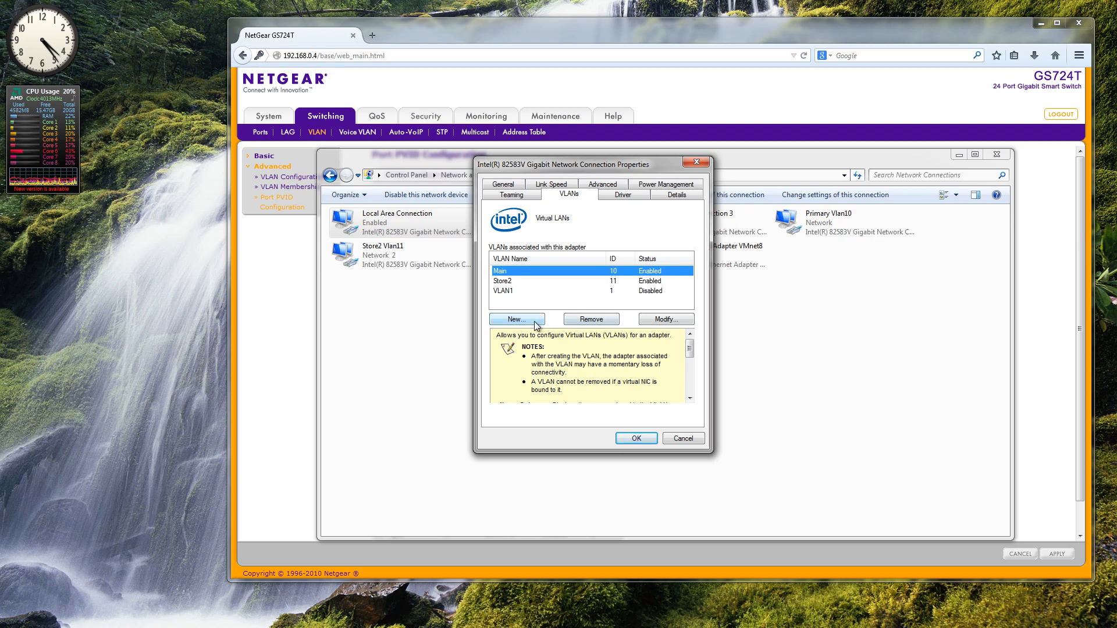
pyautogui.click(544, 321)
pyautogui.click(531, 238)
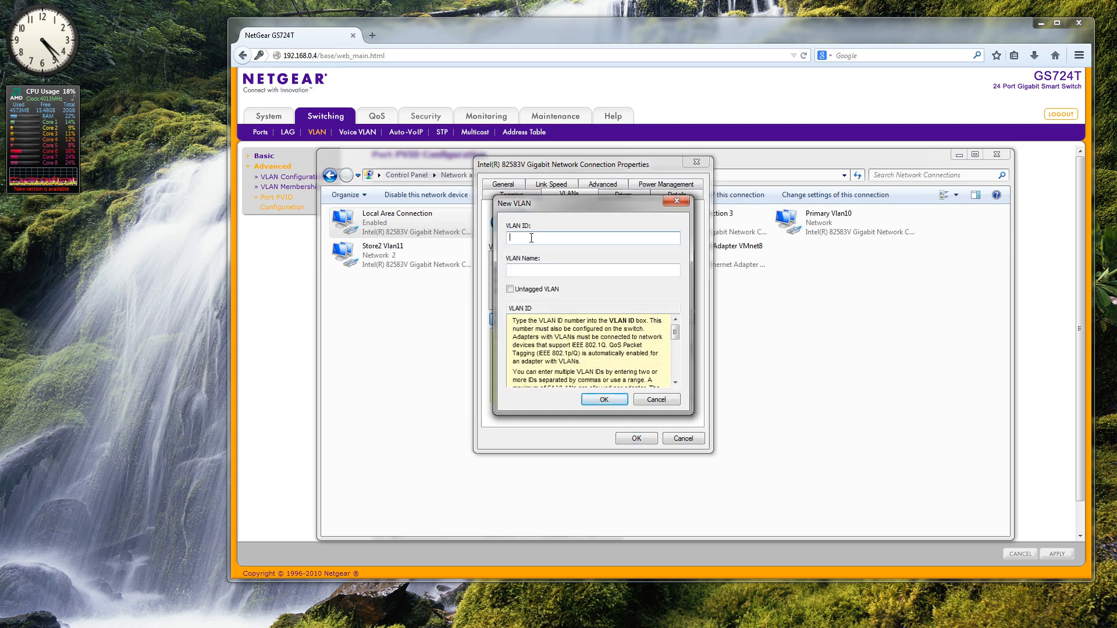
pyautogui.write('50')
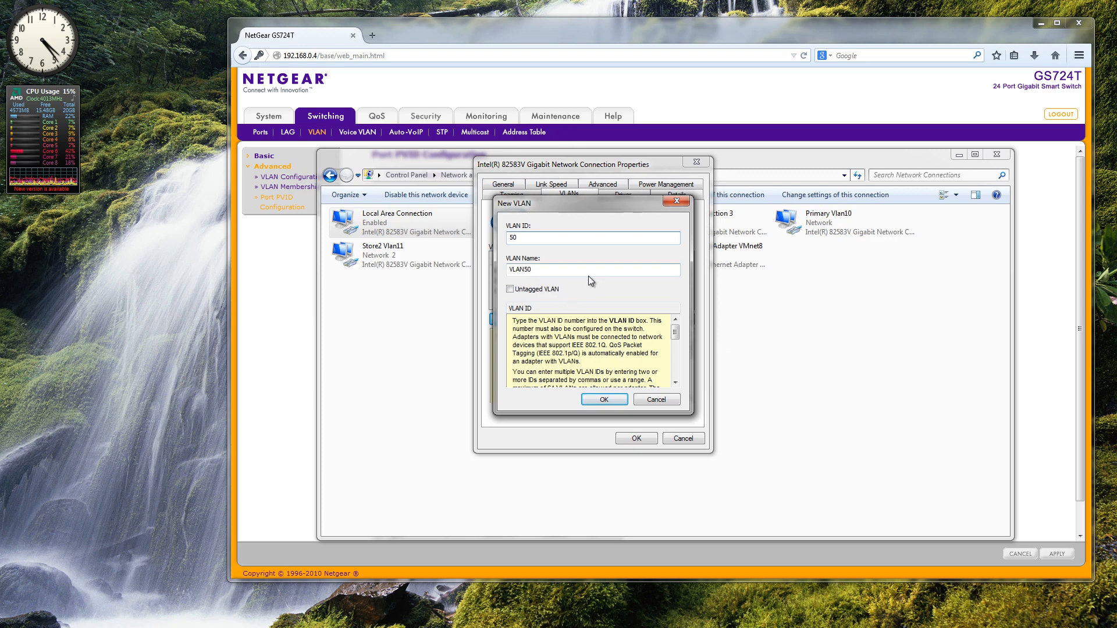
pyautogui.click(605, 402)
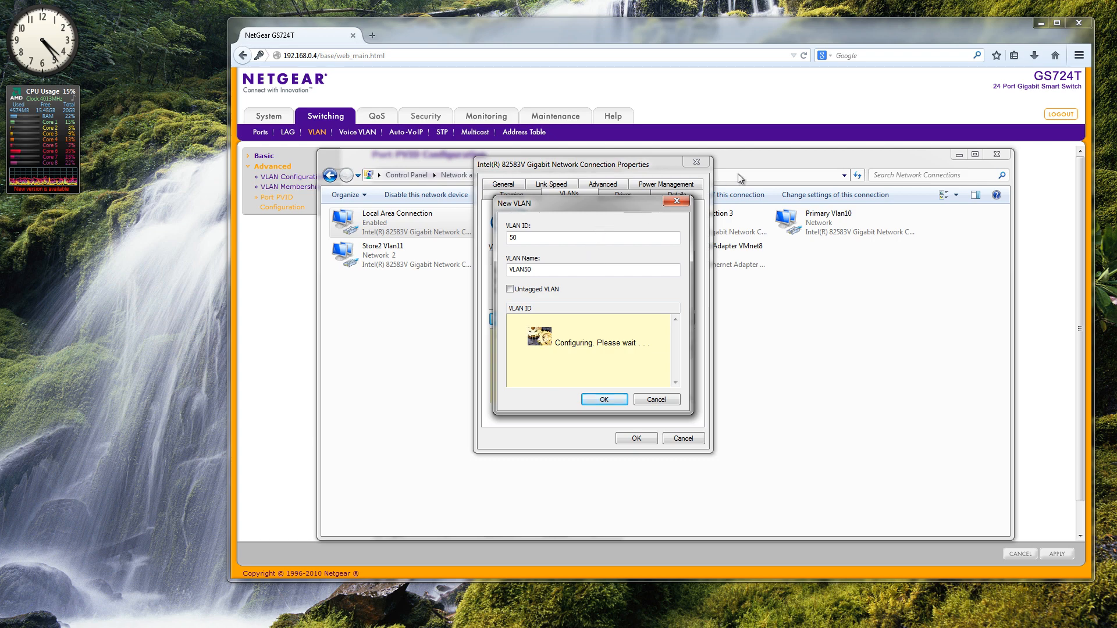
pyautogui.click(842, 217)
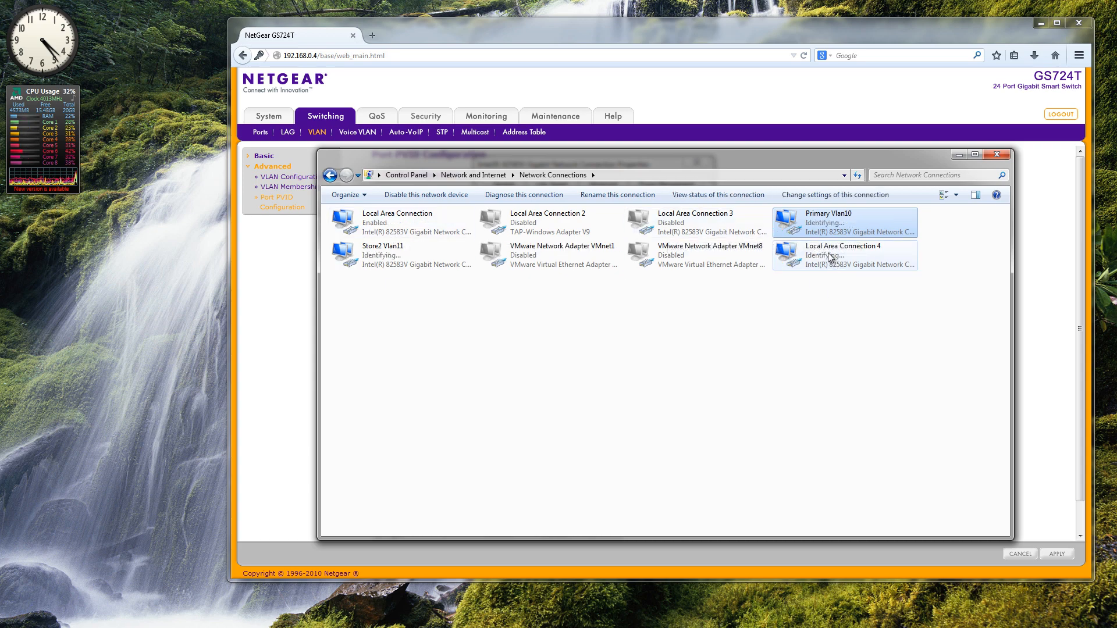
pyautogui.click(846, 263)
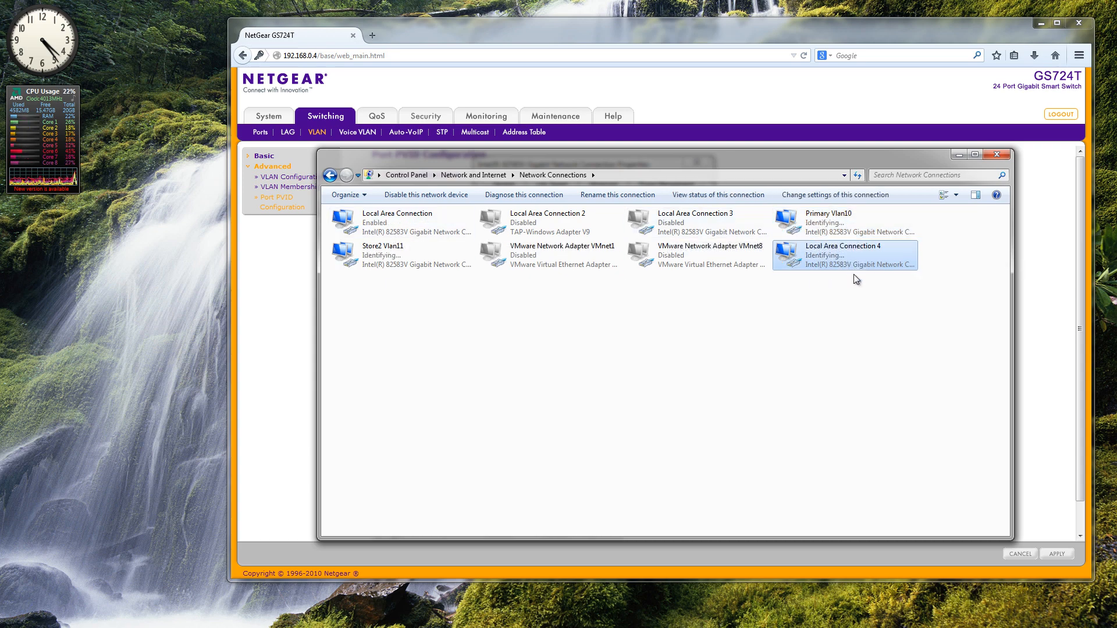
pyautogui.rightClick(818, 244)
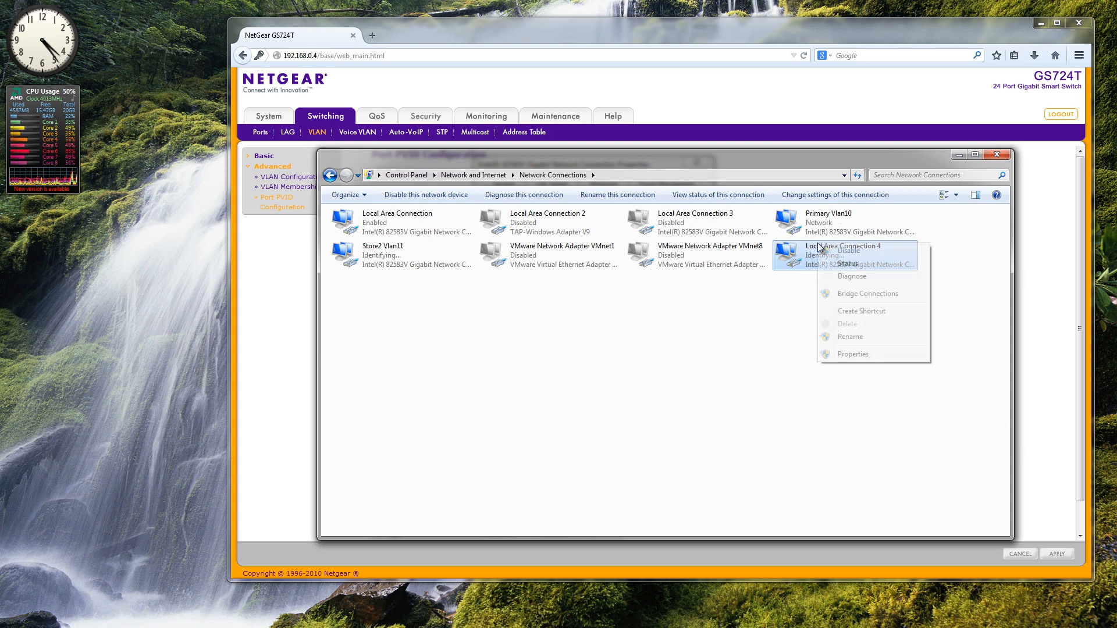
pyautogui.click(795, 260)
pyautogui.rightClick(795, 256)
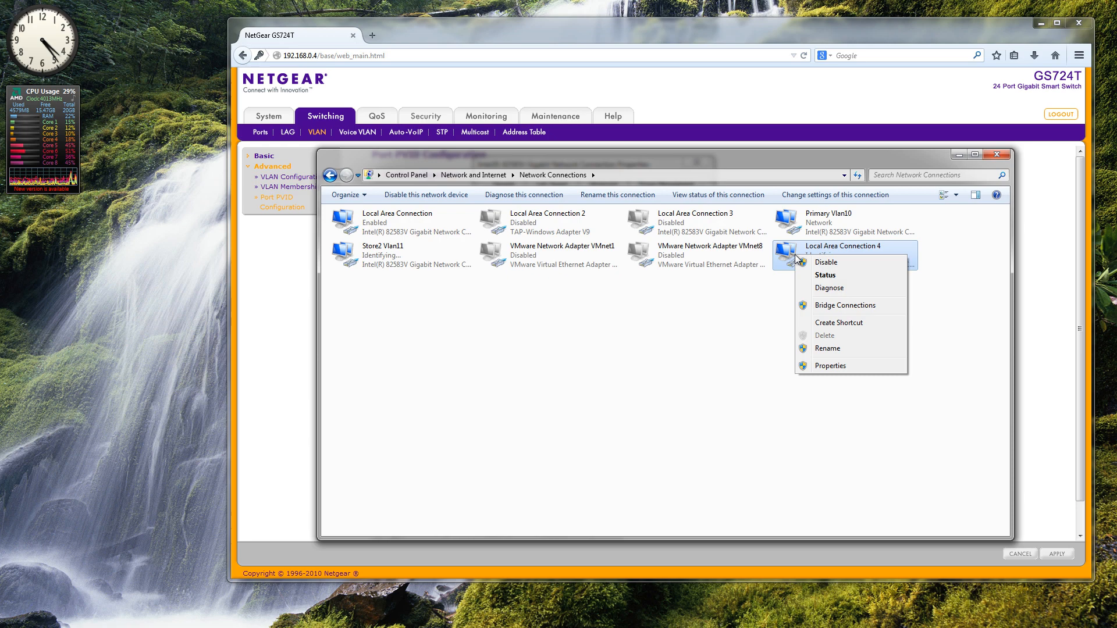
pyautogui.click(811, 349)
pyautogui.click(858, 313)
# - Open the Internet Protocol Version 4 (TCP/IPv4) properties of Local Area Connection 4
pyautogui.click(830, 260)
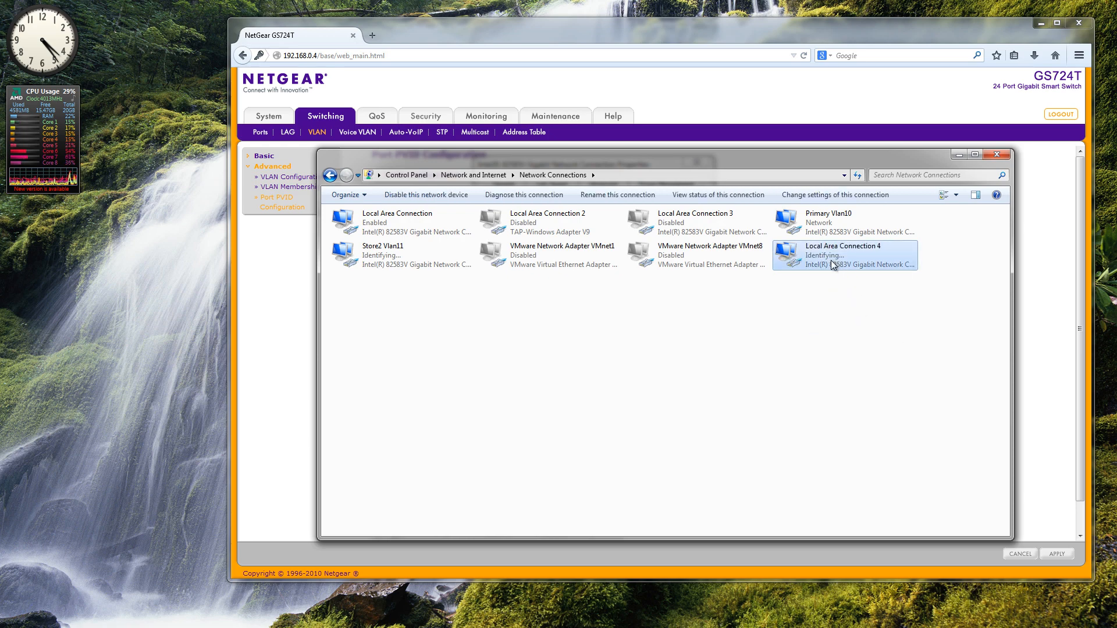
pyautogui.rightClick(831, 260)
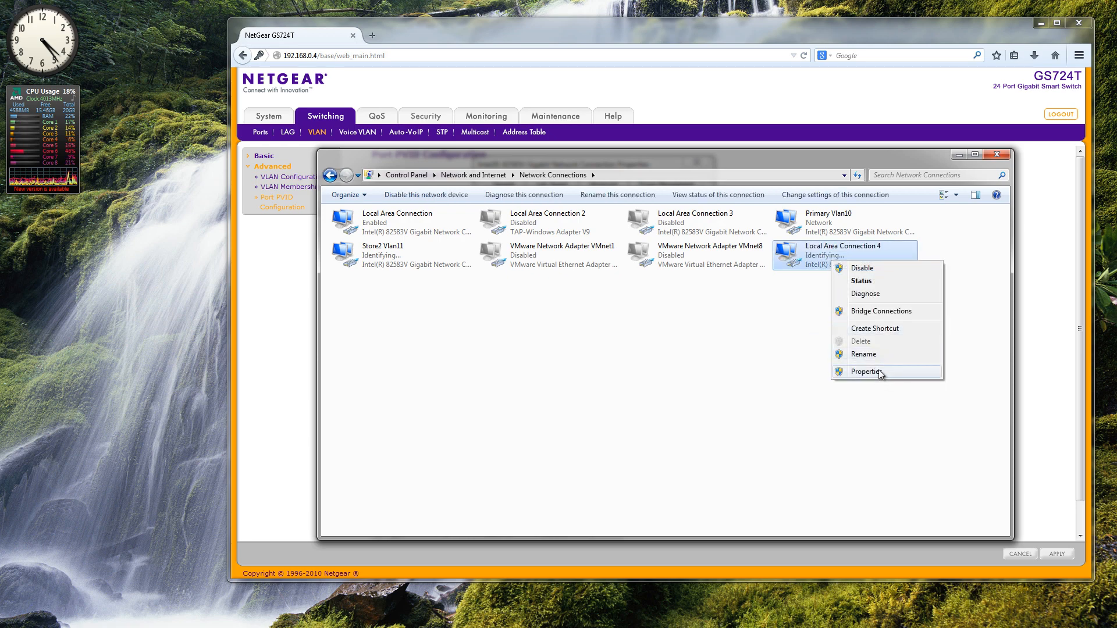
pyautogui.click(866, 372)
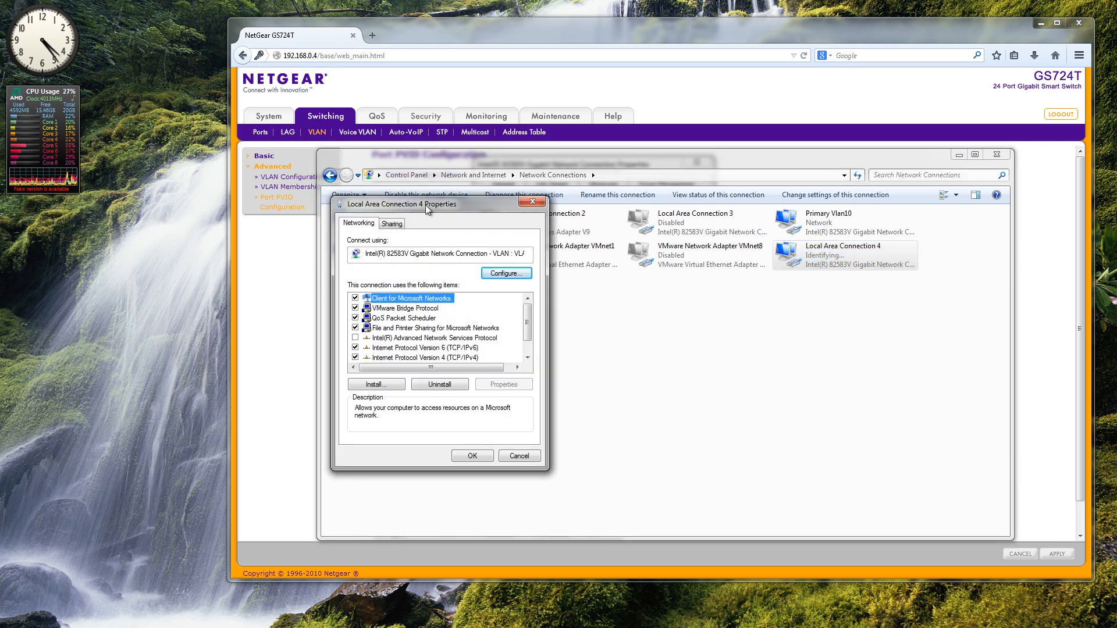
pyautogui.moveTo(499, 197); pyautogui.dragTo(648, 160)
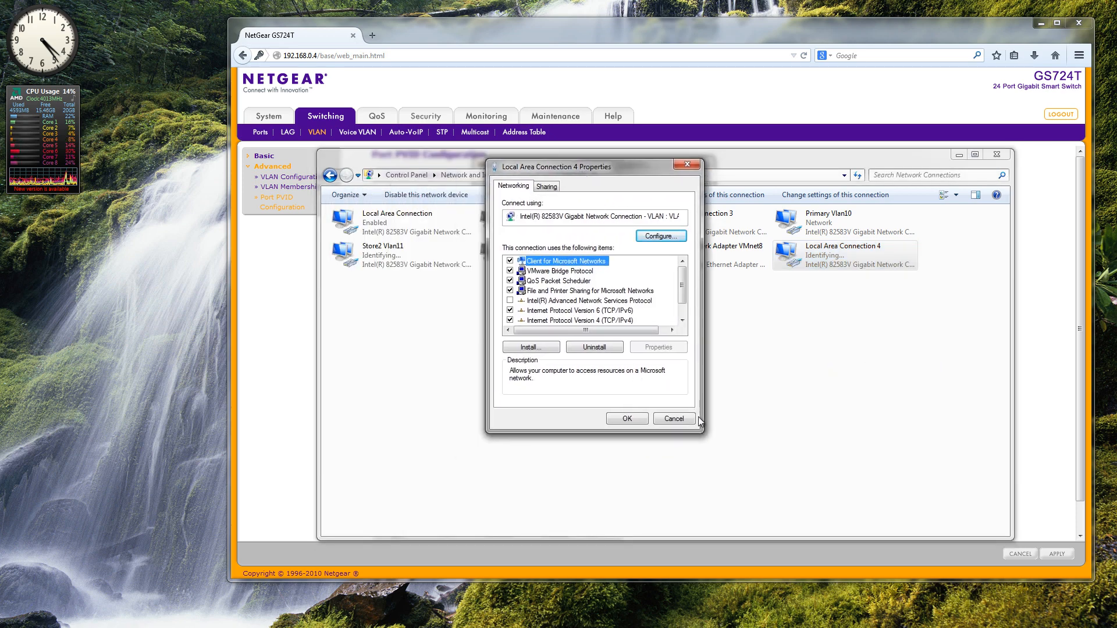
pyautogui.click(627, 321)
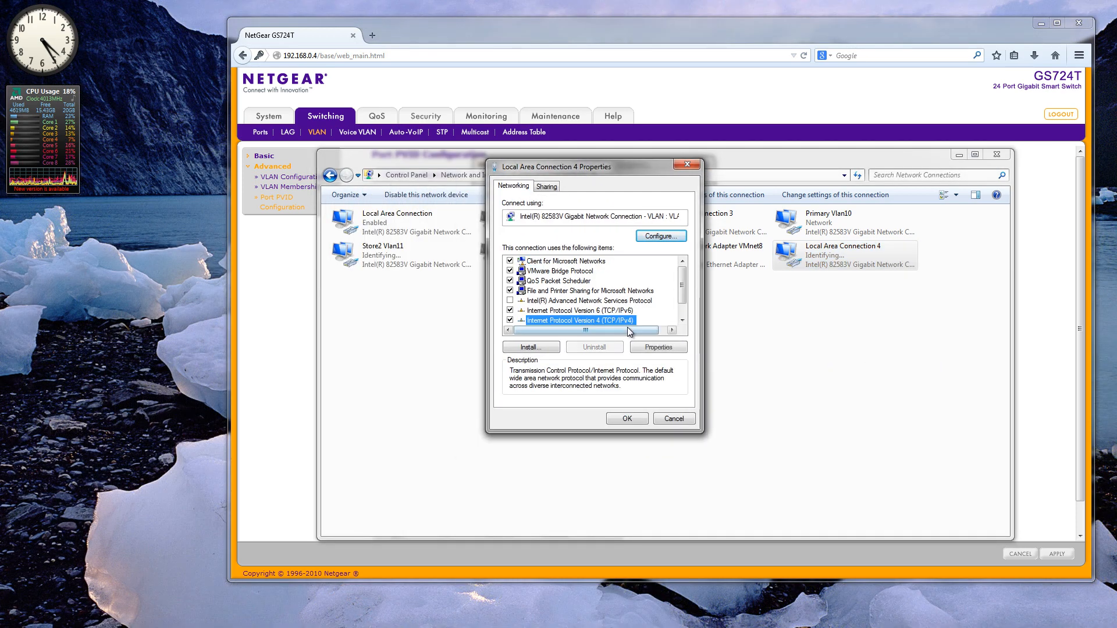
pyautogui.click(659, 347)
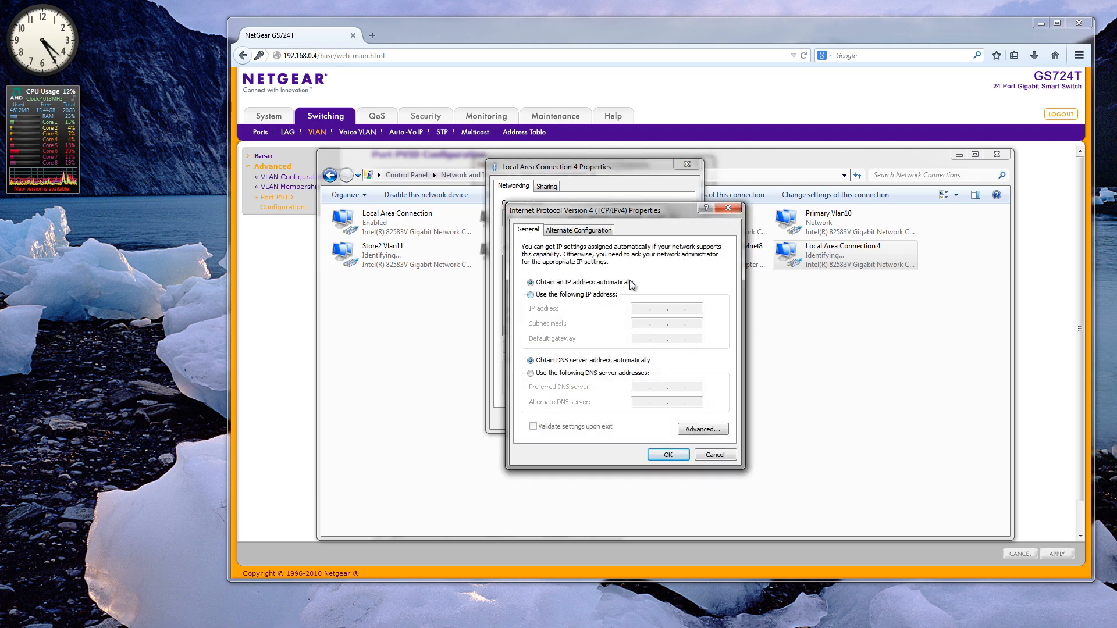
# - Close the IPv4 properties and Local Area Connection 4 properties without changes, and close the Network Connections window
pyautogui.click(728, 209)
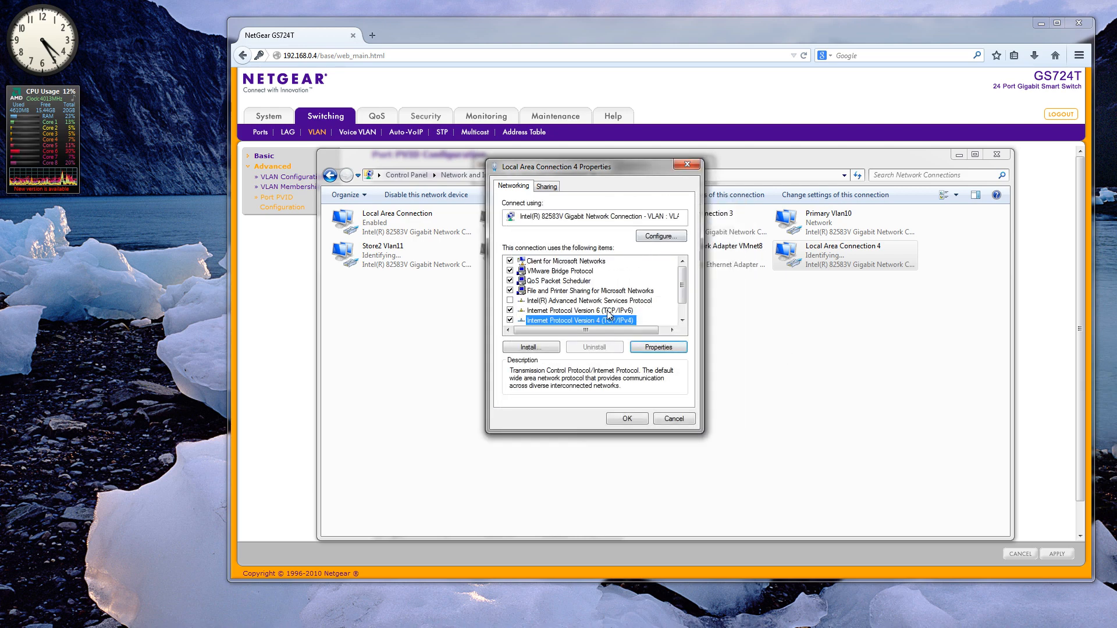
pyautogui.click(688, 167)
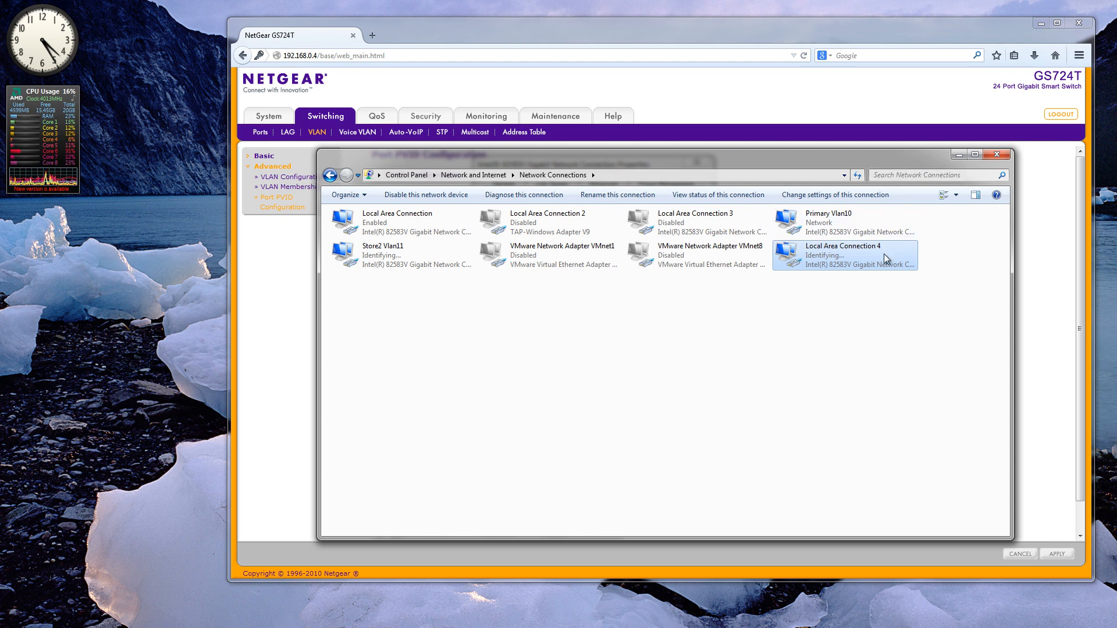
pyautogui.click(999, 156)
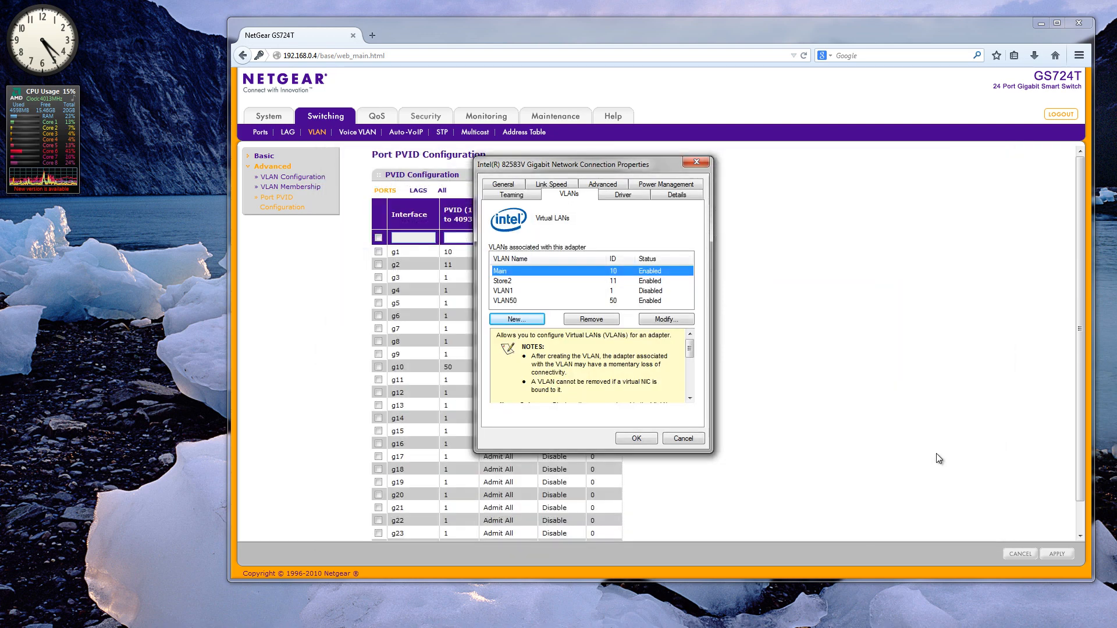
# - Check the VLAN50 and Store2 entries on the Intel adapter, close its properties, and review the switch's port PVID list down to g24
pyautogui.click(665, 301)
pyautogui.click(648, 281)
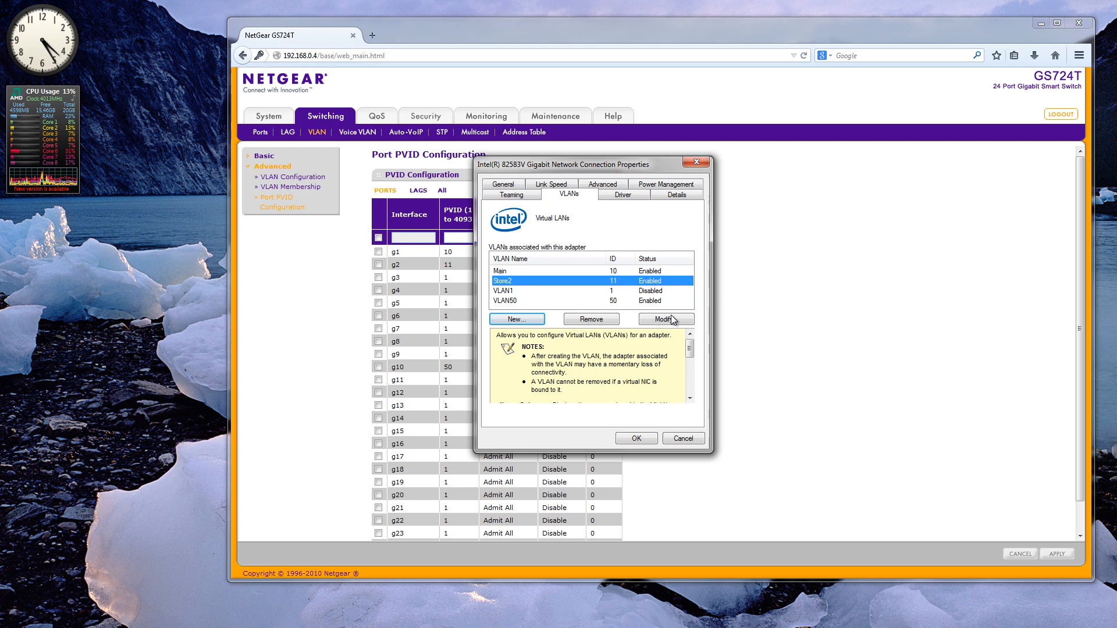
pyautogui.click(694, 161)
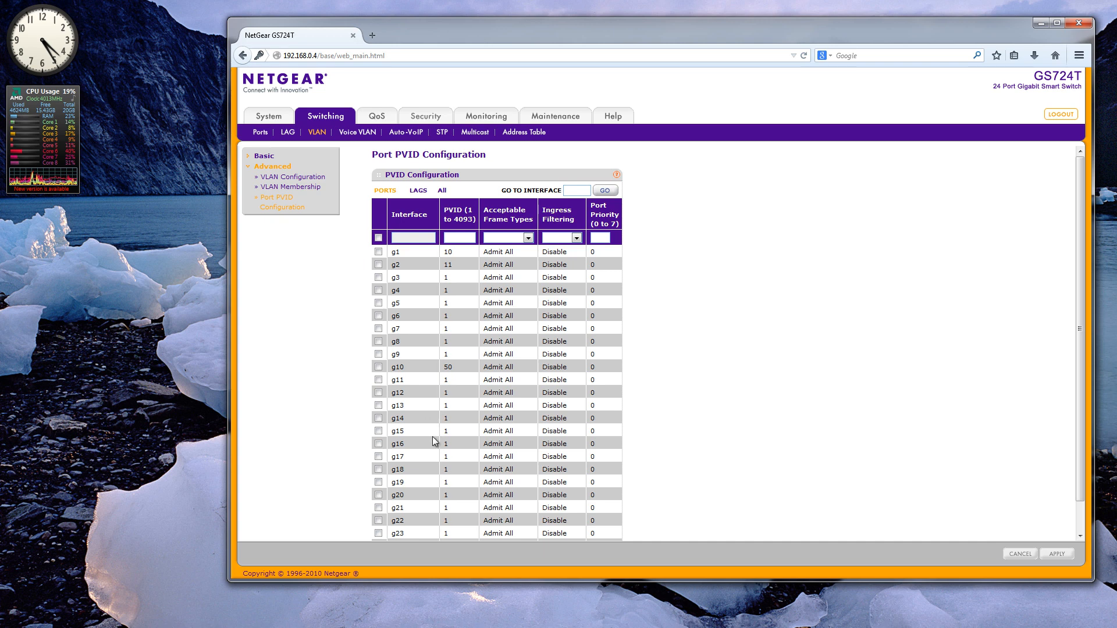
pyautogui.scroll(-1, 431, 440)
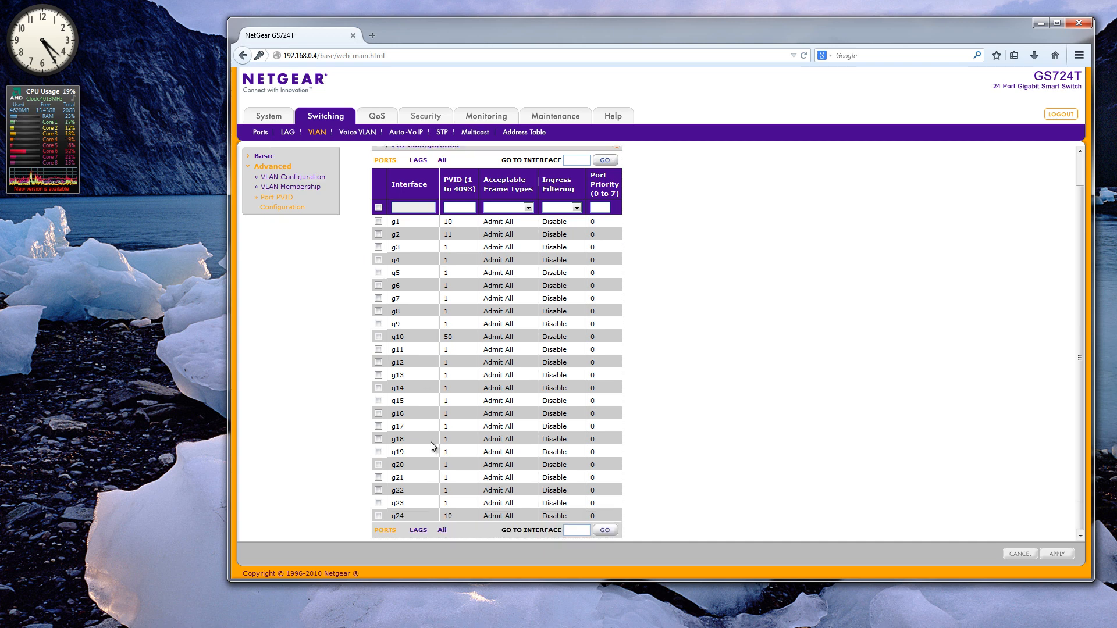